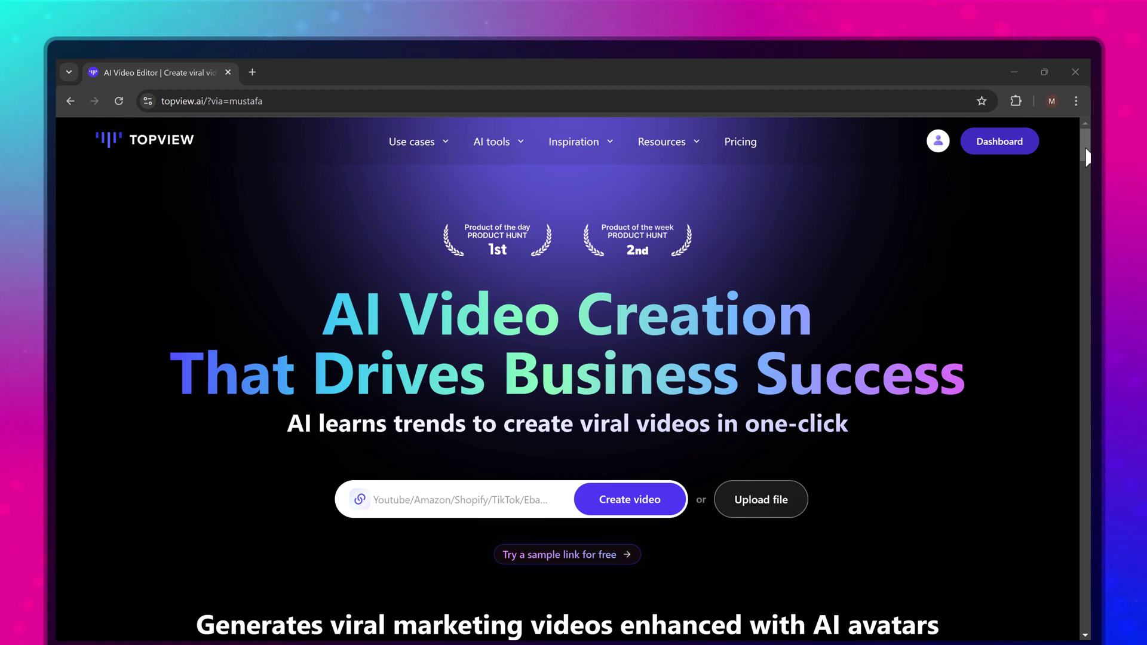
Step: Scroll the topview.ai landing page from the hero banner to the 20+ language support section
drag(1088, 156, 1089, 186)
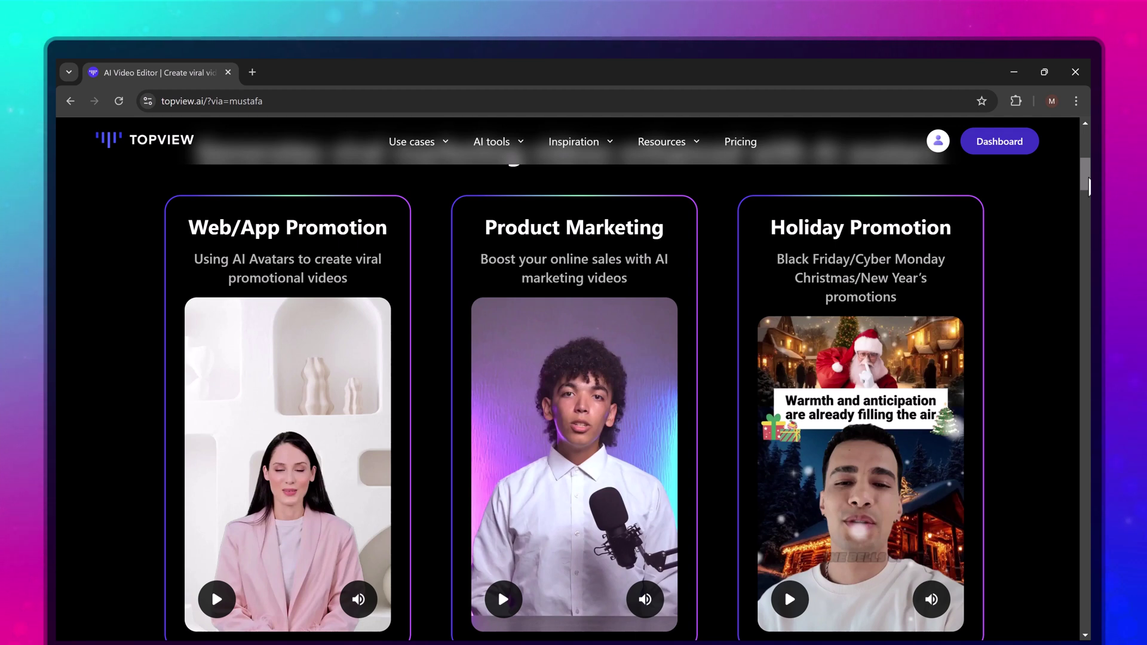
drag(1088, 186, 1087, 237)
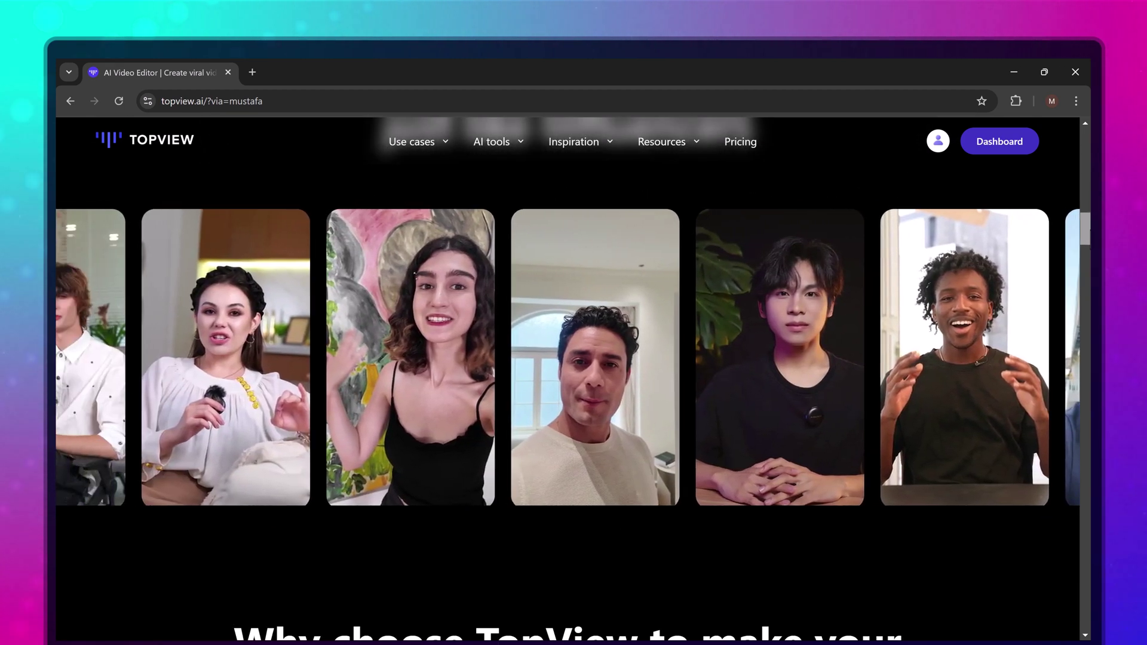
scroll(567, 358, down, 5)
scroll(568, 359, down, 2)
scroll(567, 359, down, 1)
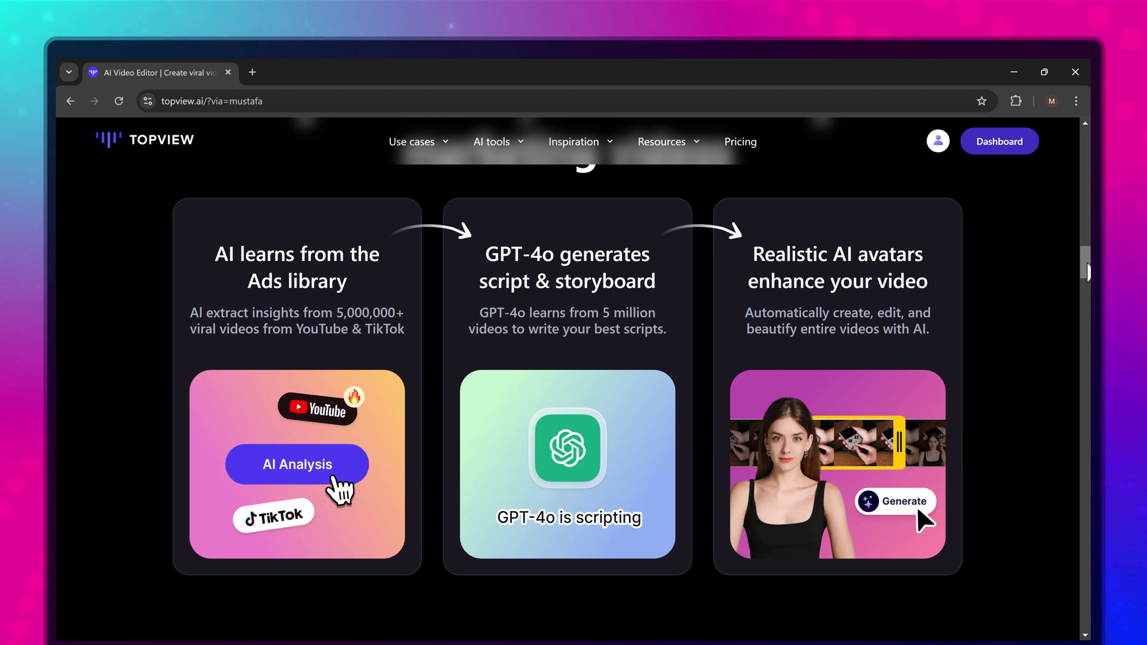
scroll(567, 377, down, 5)
scroll(567, 376, down, 4)
scroll(567, 376, down, 5)
scroll(568, 376, down, 2)
scroll(568, 376, down, 7)
scroll(567, 377, down, 4)
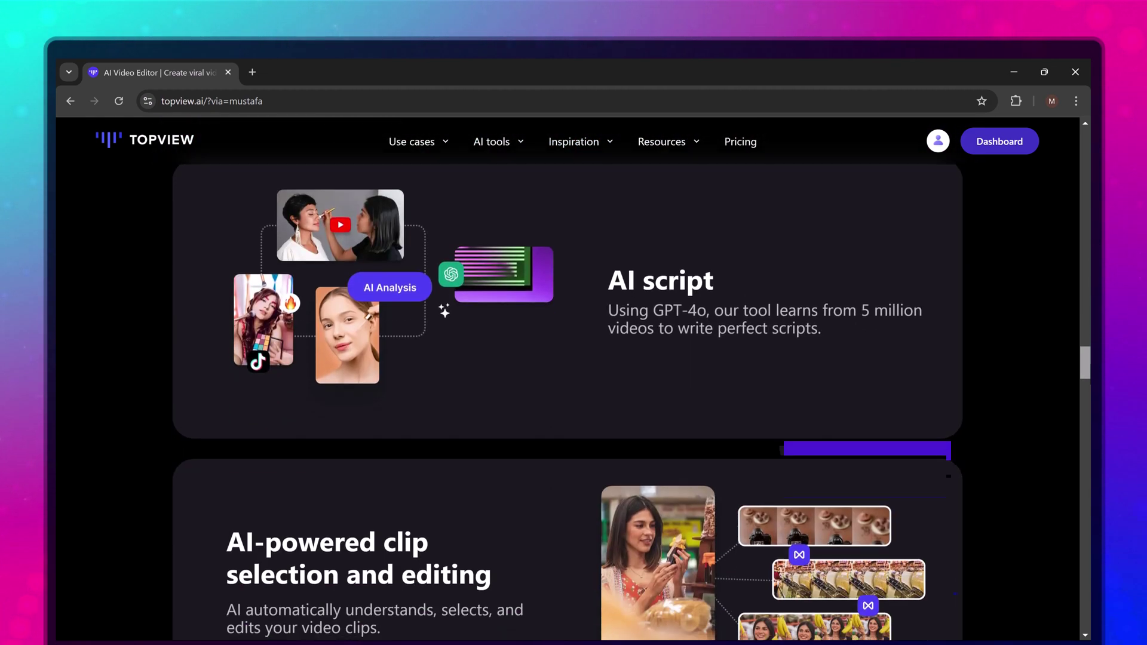
scroll(1087, 441, down, 7)
scroll(1088, 441, down, 3)
scroll(1087, 441, down, 5)
scroll(1087, 441, down, 3)
drag(1088, 441, 1087, 616)
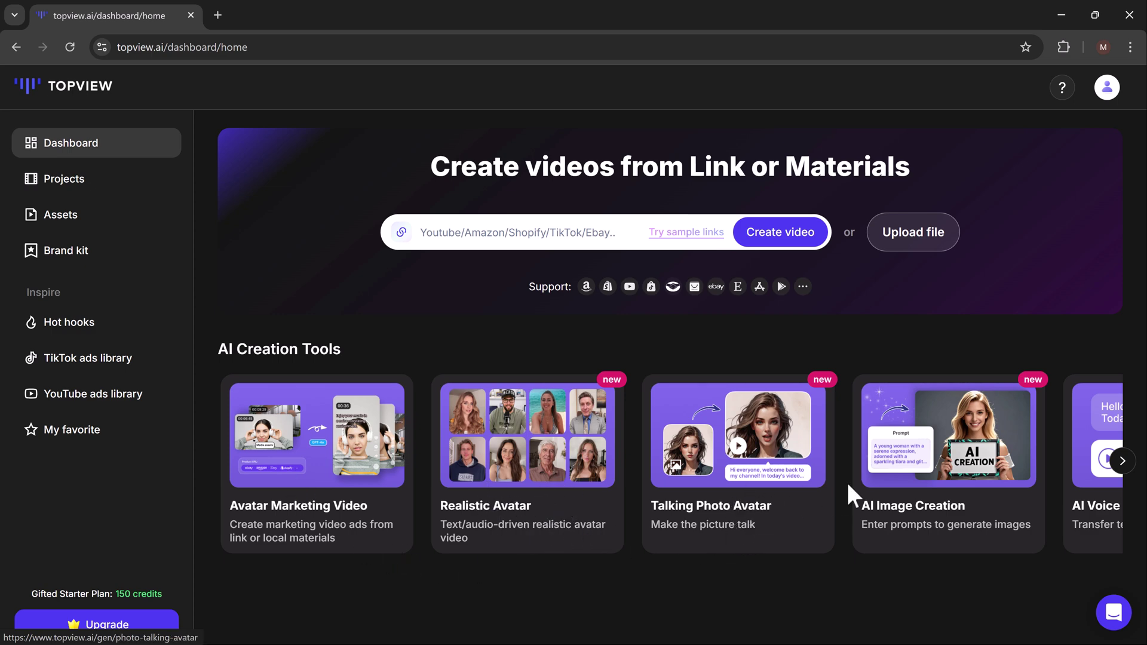
Step: Page the AI Creation Tools carousel right to reveal voice and script tools, then back
click(1123, 462)
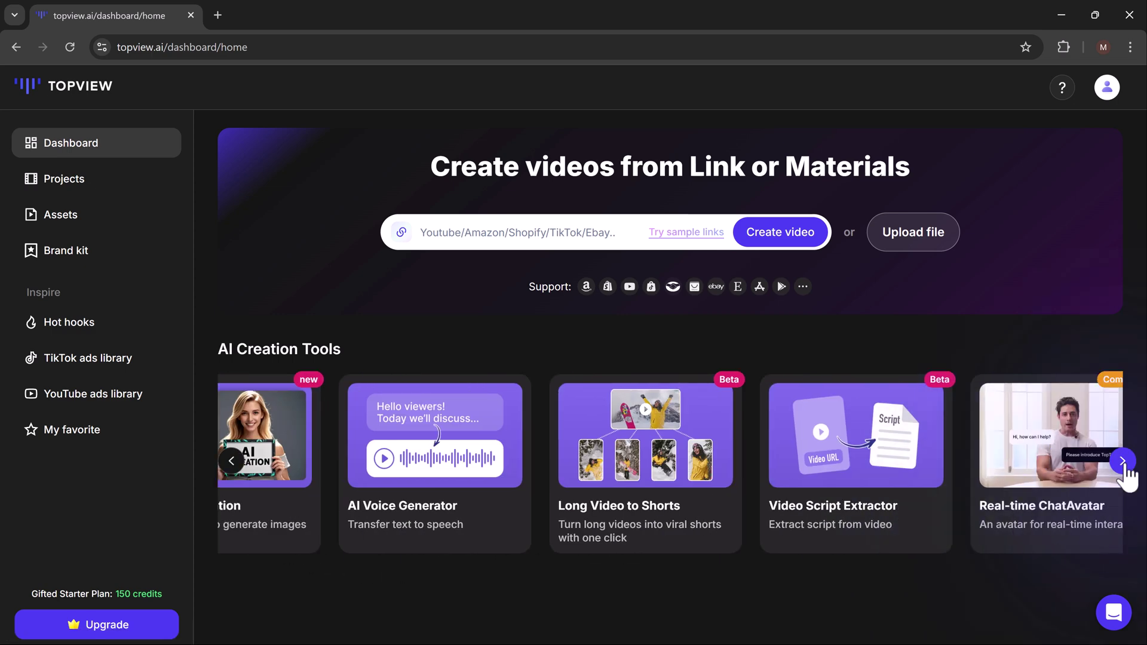
click(233, 464)
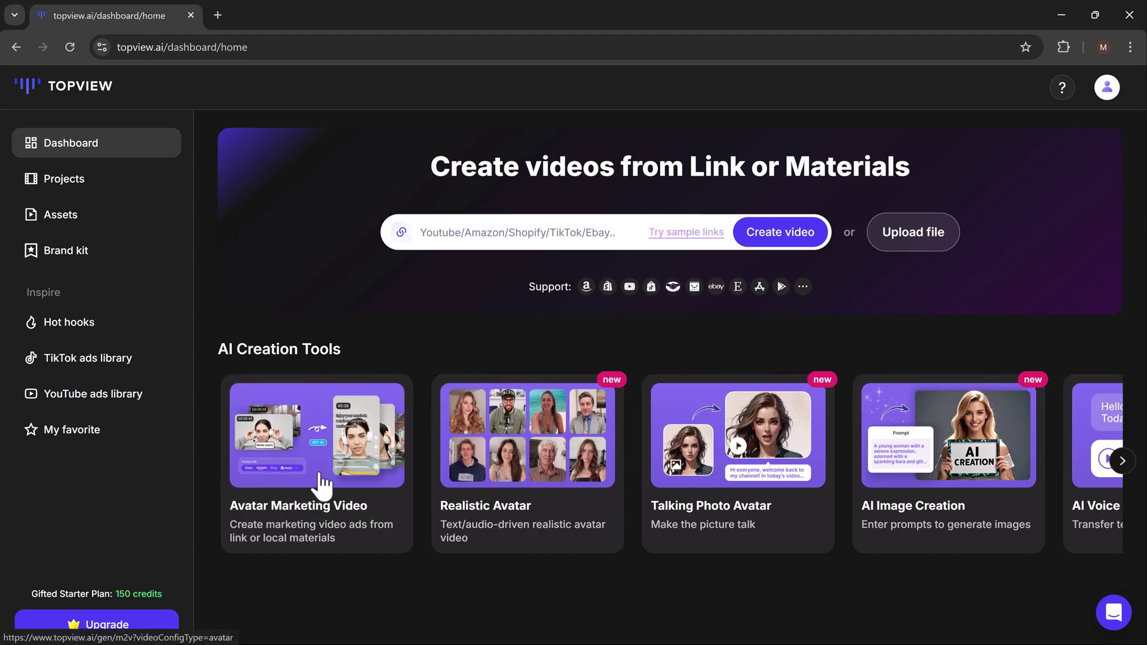
Step: Create an avatar marketing video with Youssef, the white T-shirt man, seated with a microphone
click(315, 478)
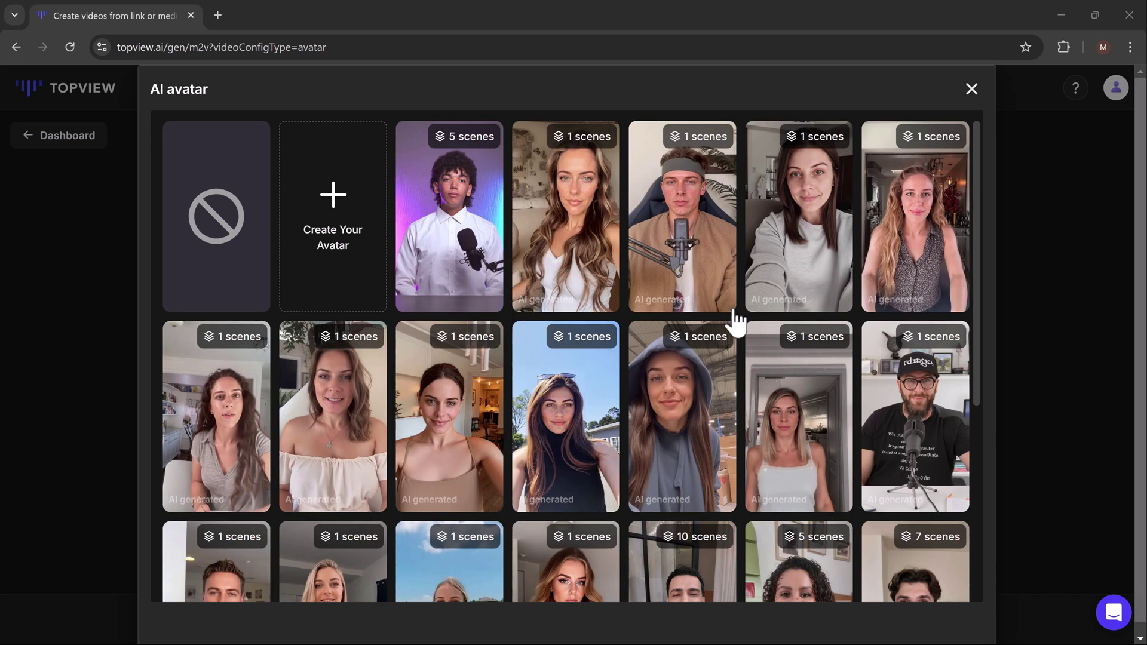
scroll(735, 312, down, 3)
scroll(734, 312, down, 3)
scroll(735, 312, up, 6)
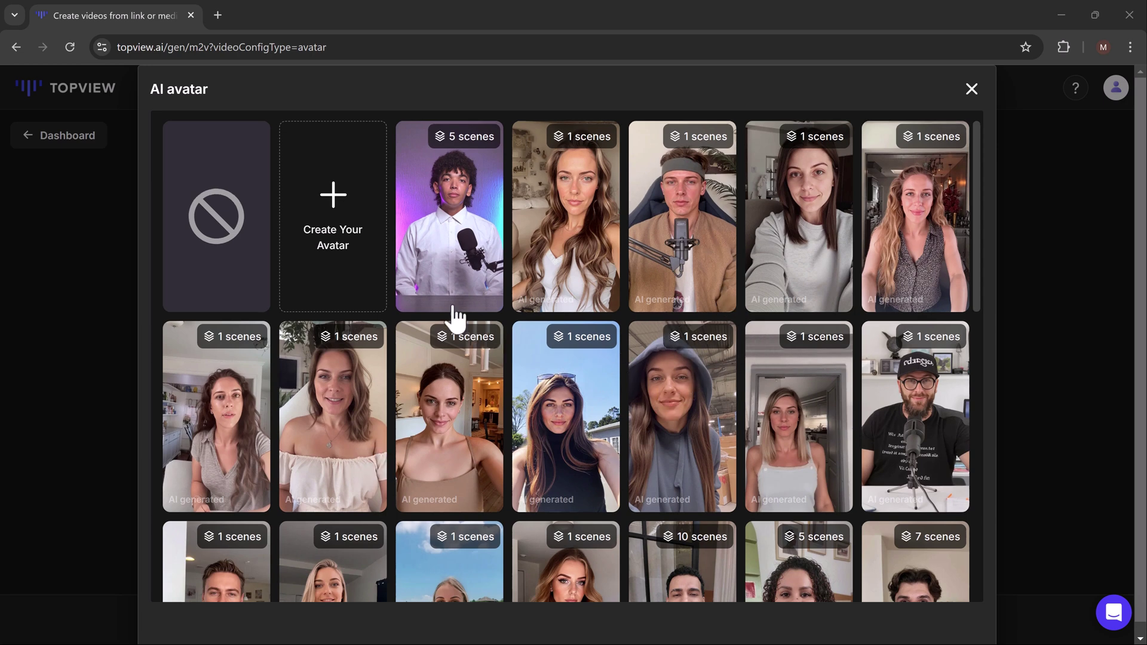
scroll(719, 506, down, 3)
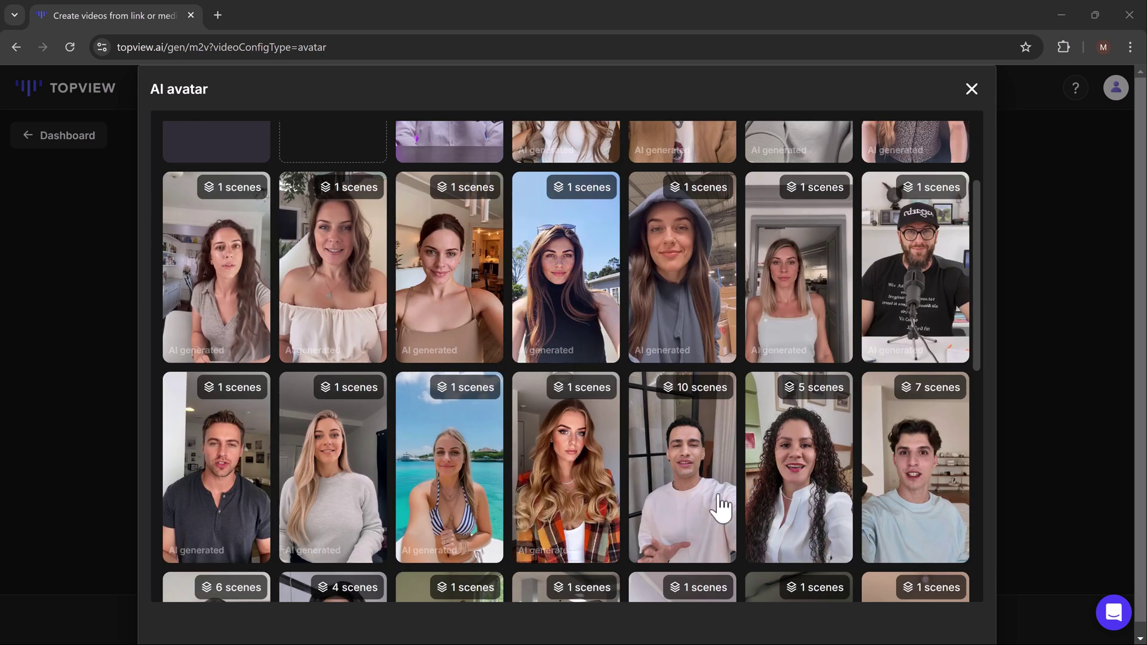
click(681, 487)
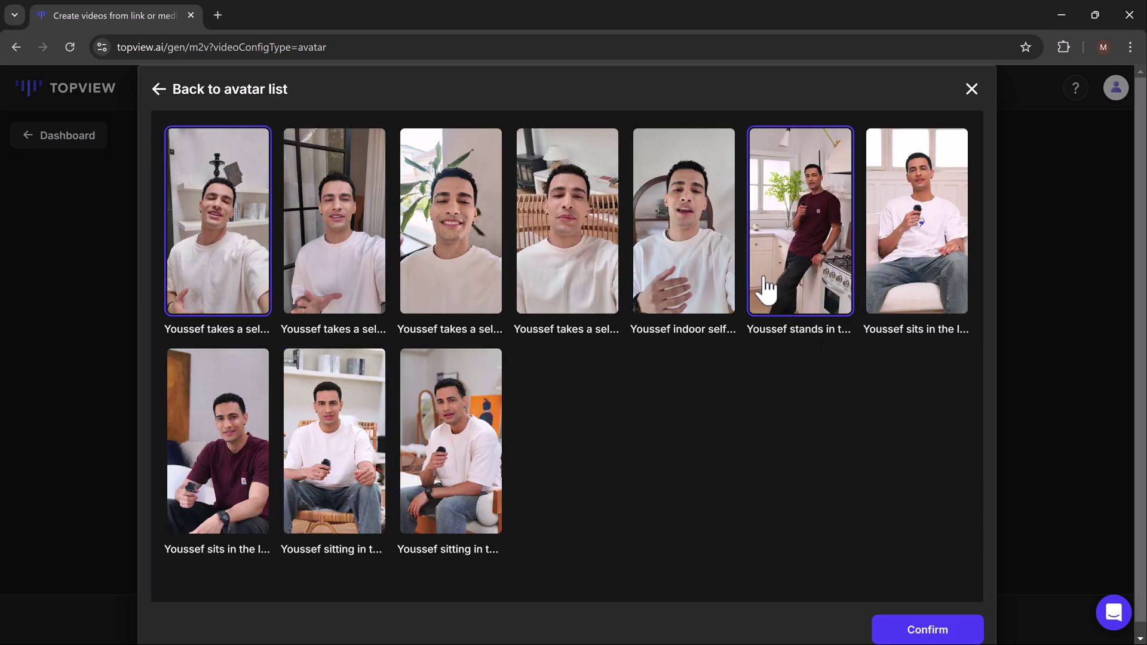
click(327, 425)
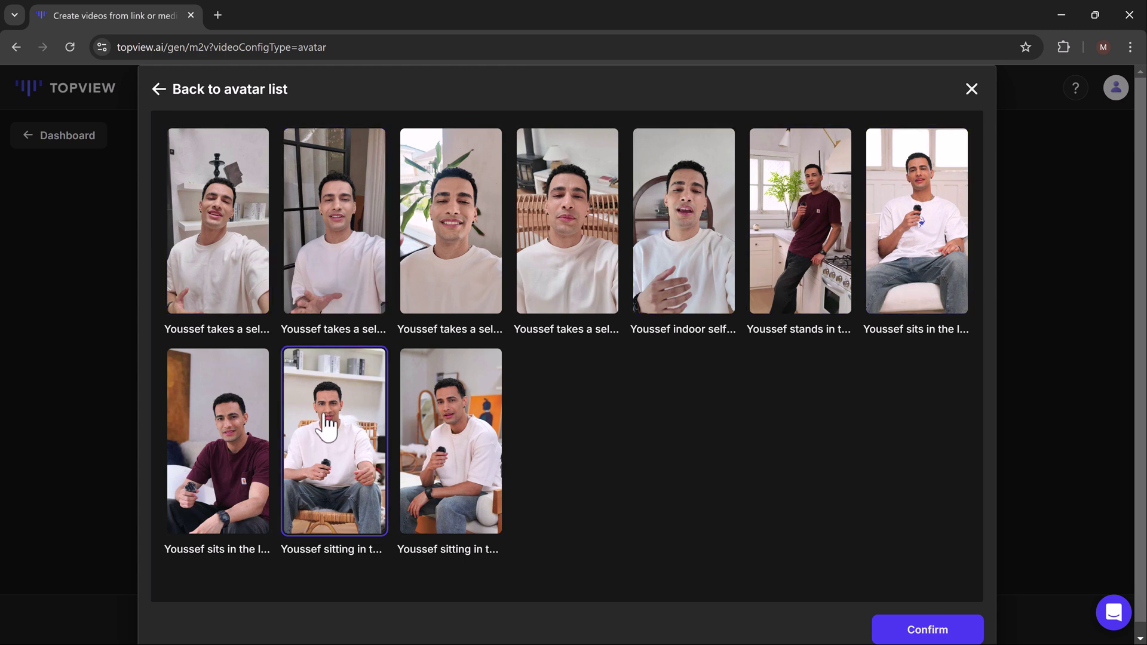
click(943, 635)
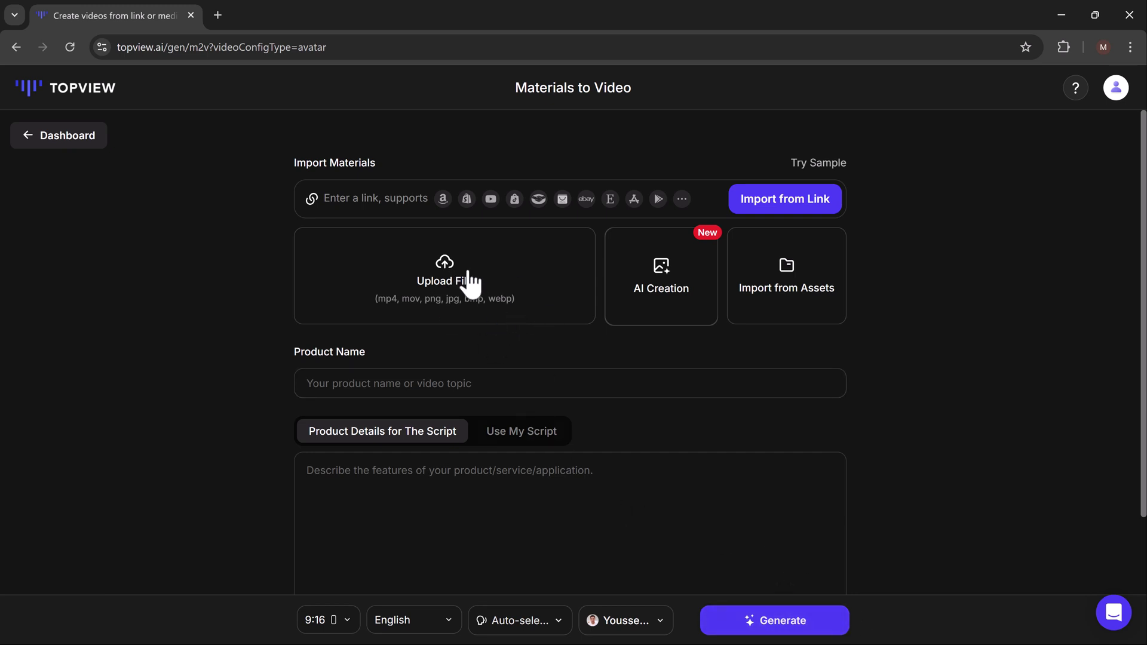
Step: Load the sample Amazon Shark robot vacuum link and import all its suggested materials
click(378, 205)
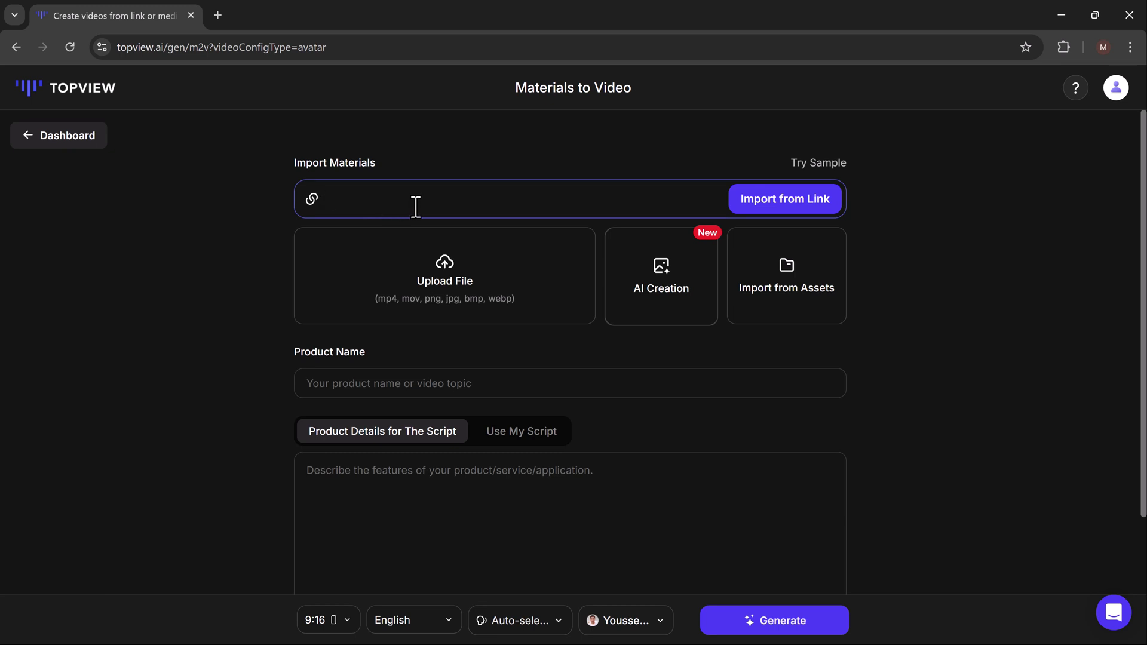
click(800, 160)
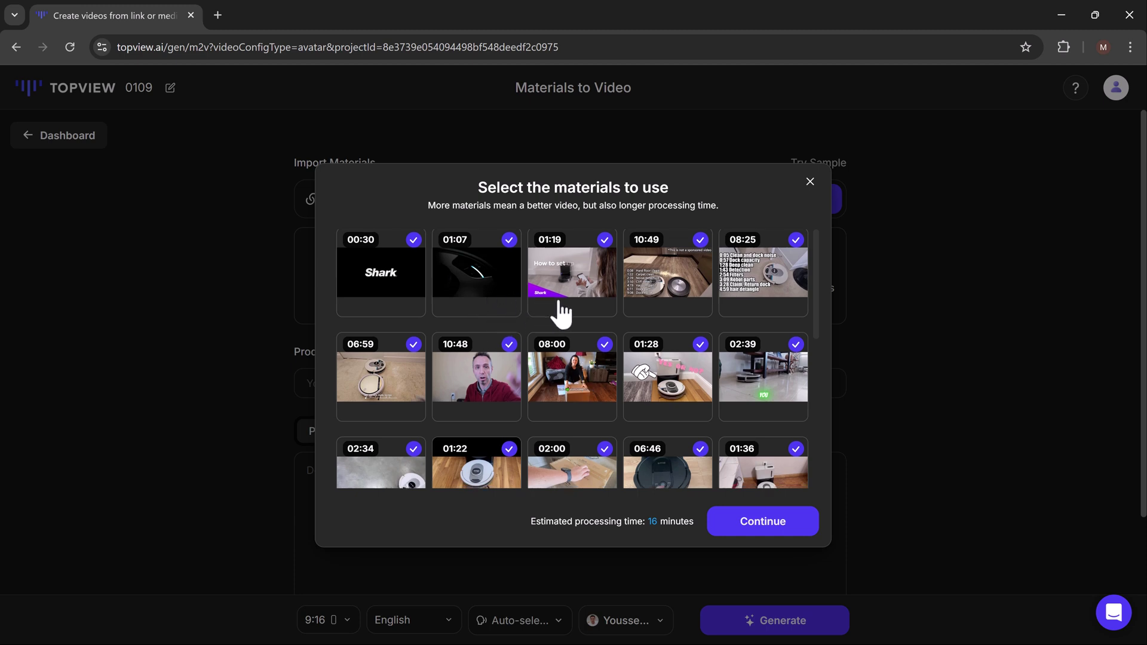
click(763, 521)
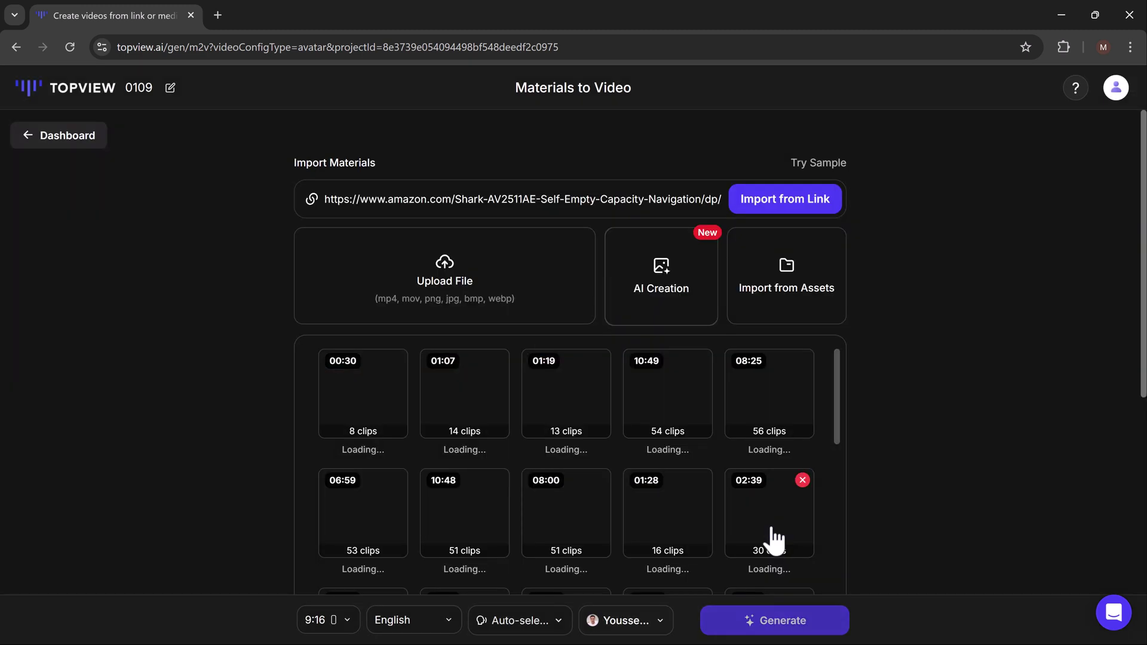
Step: Review the voiceover language list and keep the narration in English
scroll(552, 406, down, 2)
scroll(622, 408, down, 2)
scroll(753, 403, down, 2)
scroll(849, 403, down, 3)
scroll(863, 398, down, 1)
scroll(861, 408, down, 2)
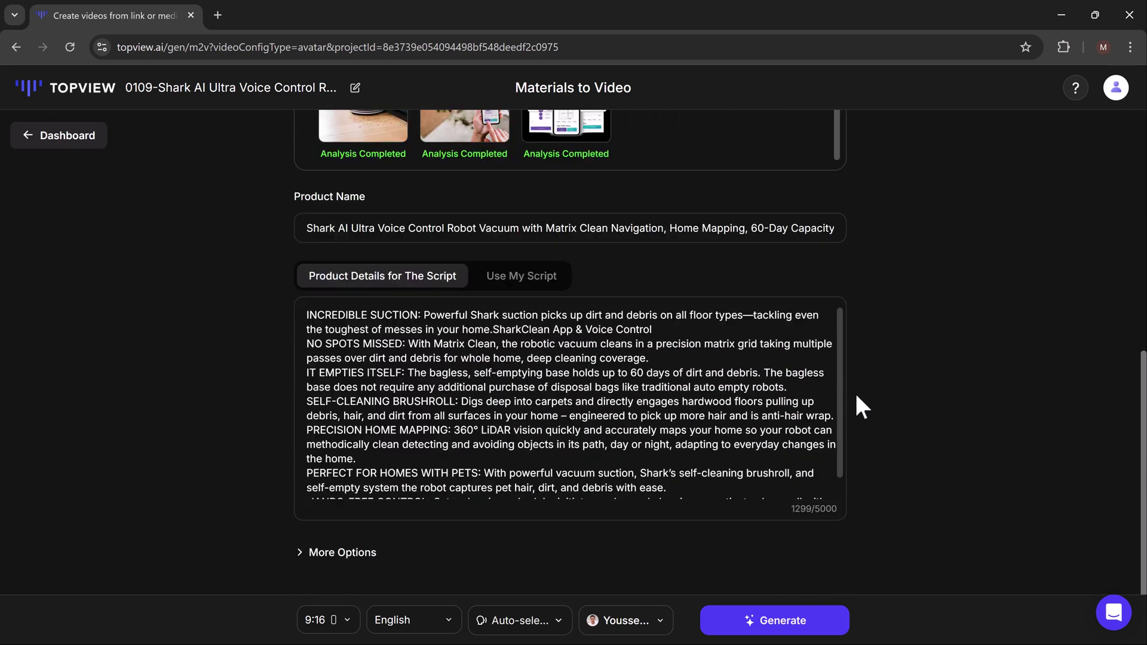
click(443, 620)
scroll(439, 524, down, 3)
scroll(439, 525, down, 3)
scroll(439, 524, down, 3)
scroll(439, 525, down, 2)
scroll(439, 525, down, 1)
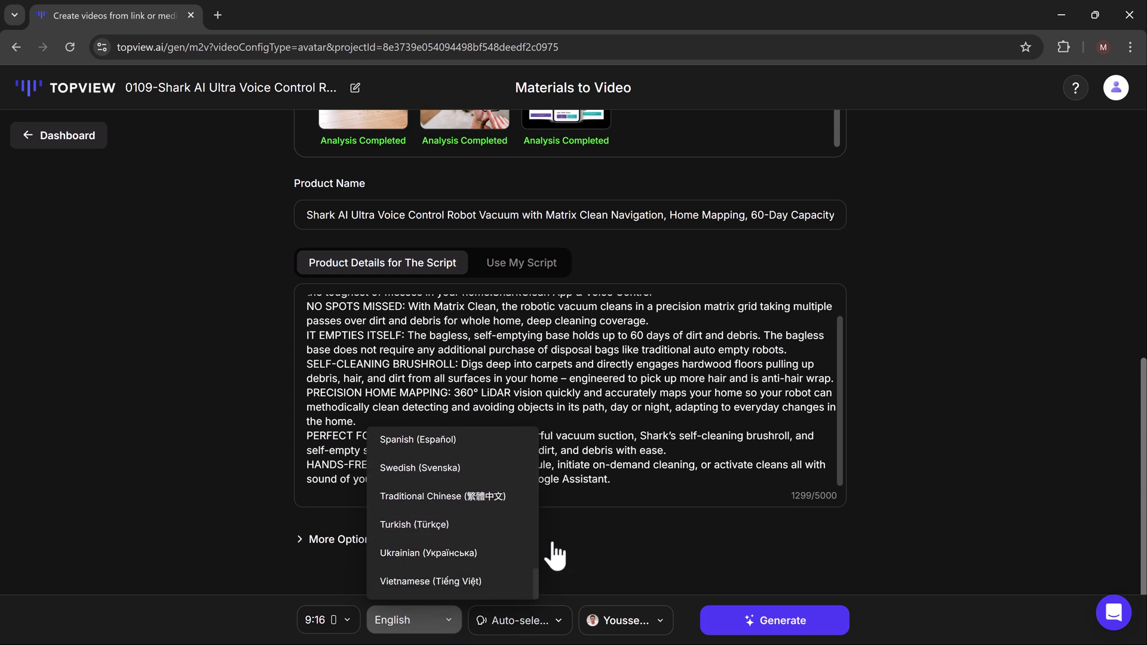
click(544, 610)
Step: Preview narration voices and choose Ronald, a young male American-accent voice
click(544, 610)
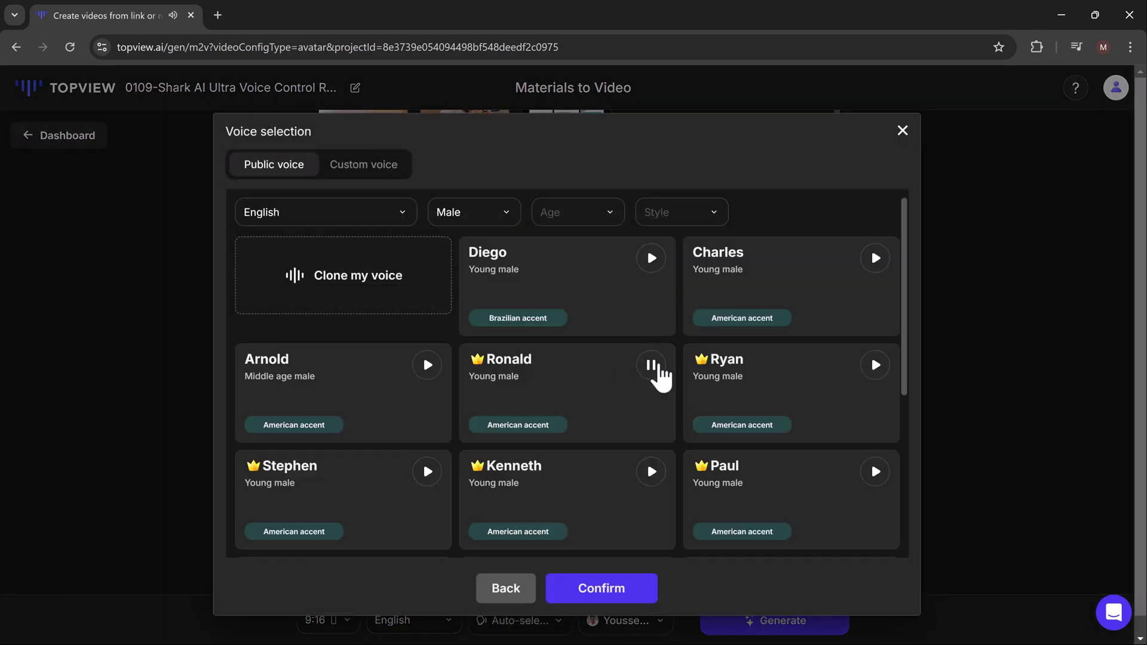
scroll(657, 433, down, 2)
scroll(685, 435, down, 1)
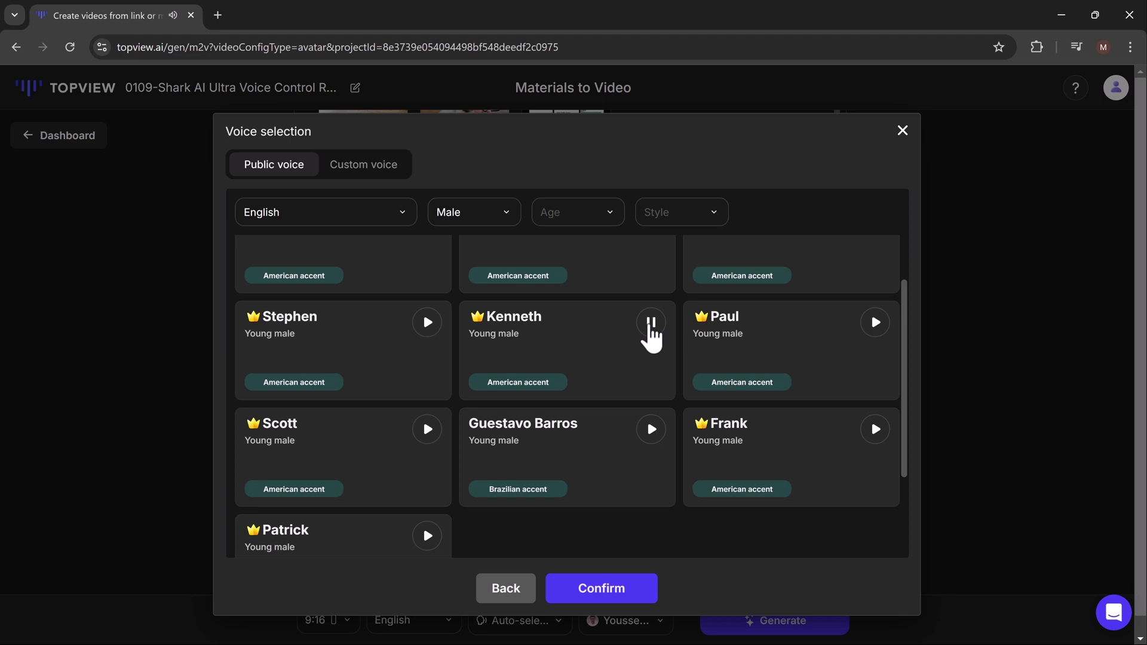
click(651, 322)
scroll(657, 389, up, 3)
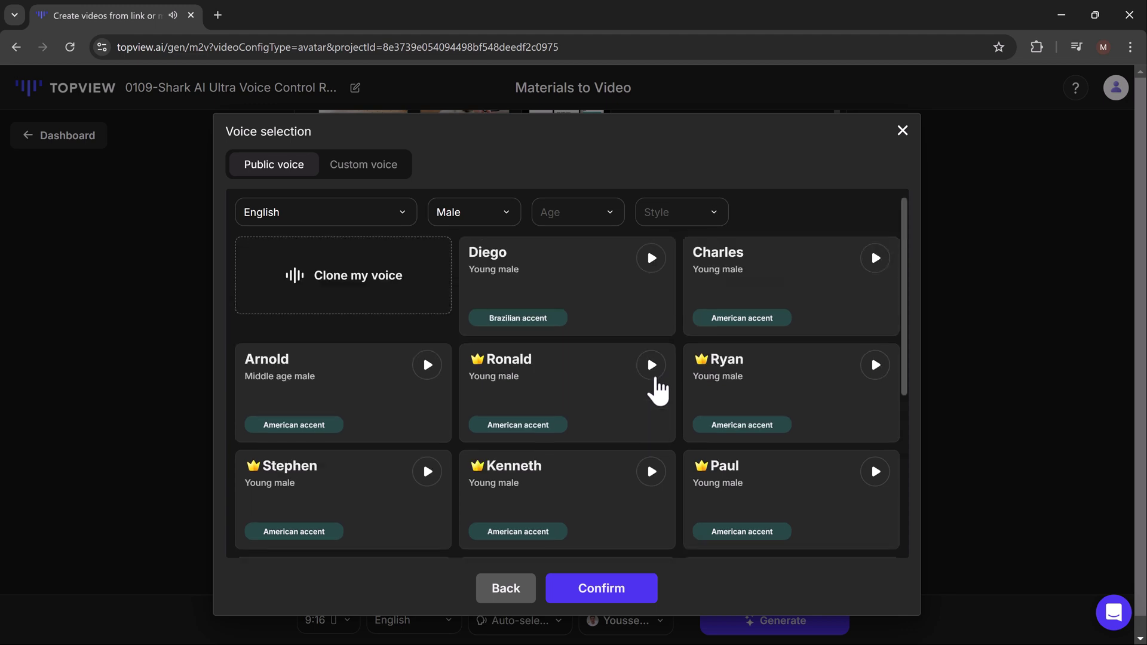
click(568, 427)
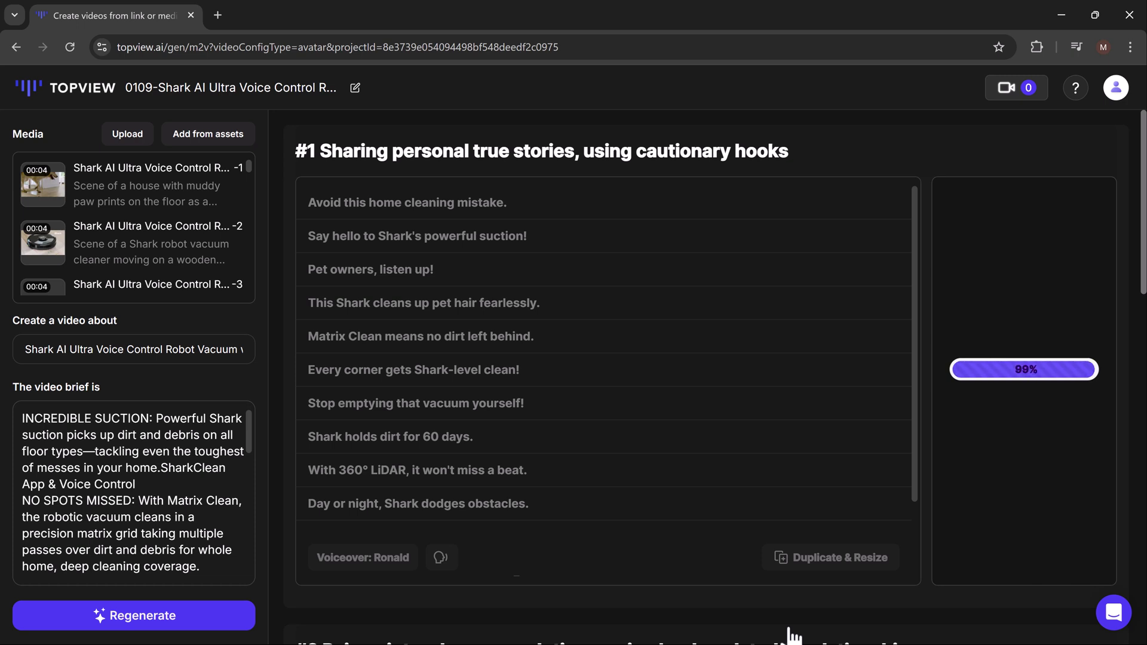
Step: Export the generated Shark vacuum avatar video
click(993, 582)
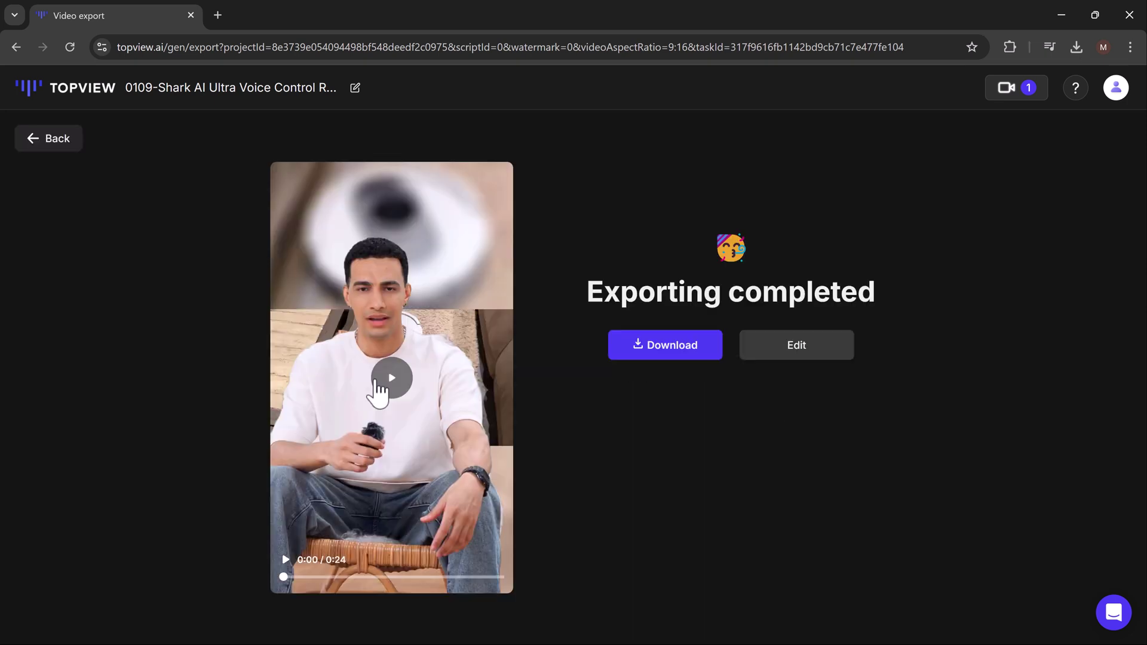
Step: Play back the exported 24-second Shark vacuum avatar clip
click(382, 378)
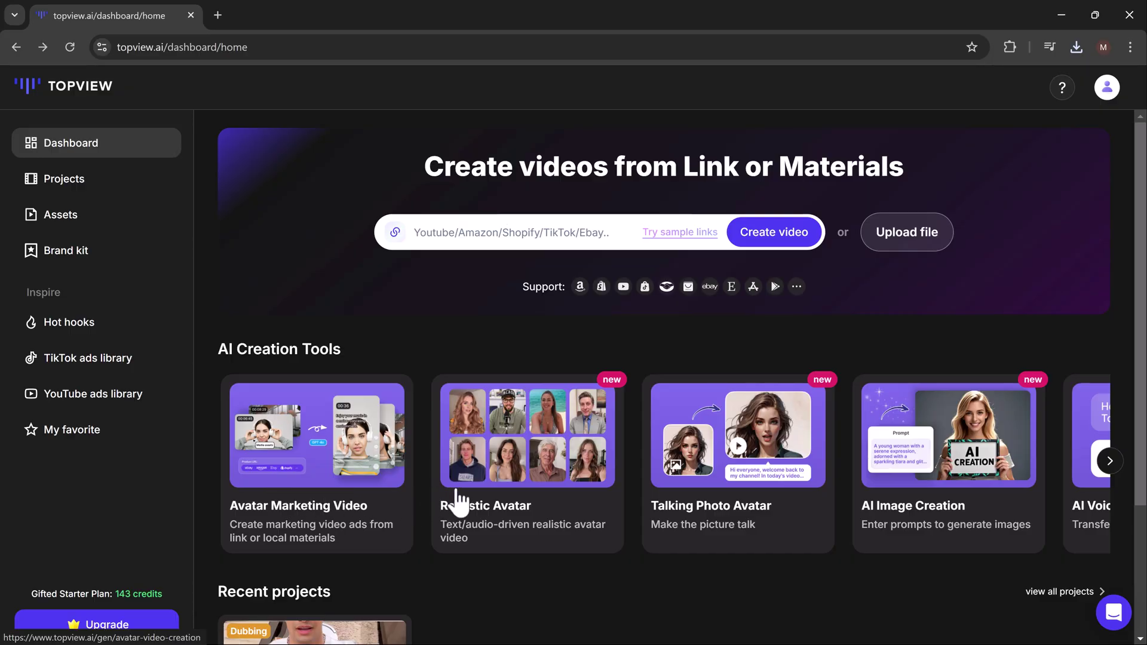
Step: In Realistic Avatar, paste the summer paragraph as the text script
click(562, 478)
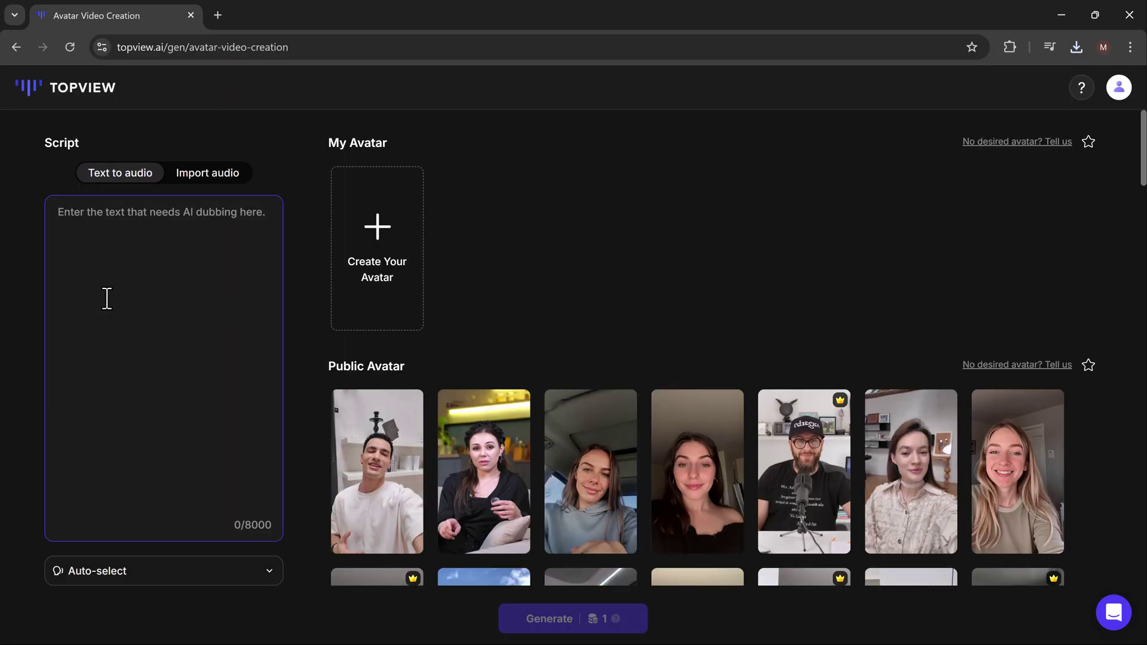
right_click(107, 299)
click(156, 468)
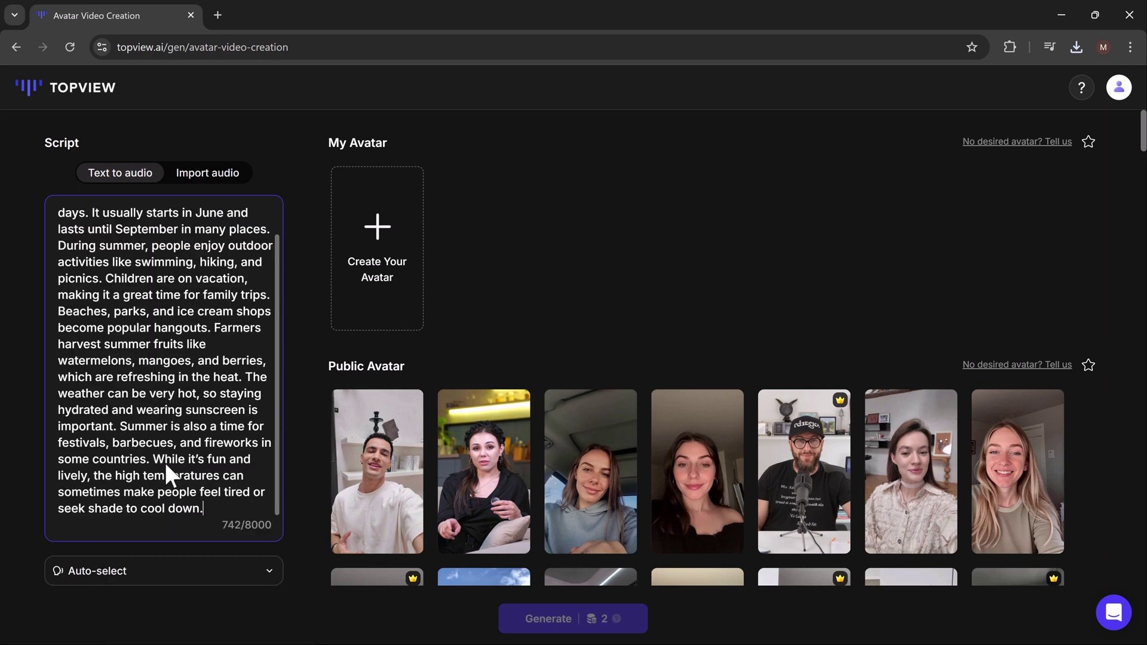
scroll(171, 399, up, 2)
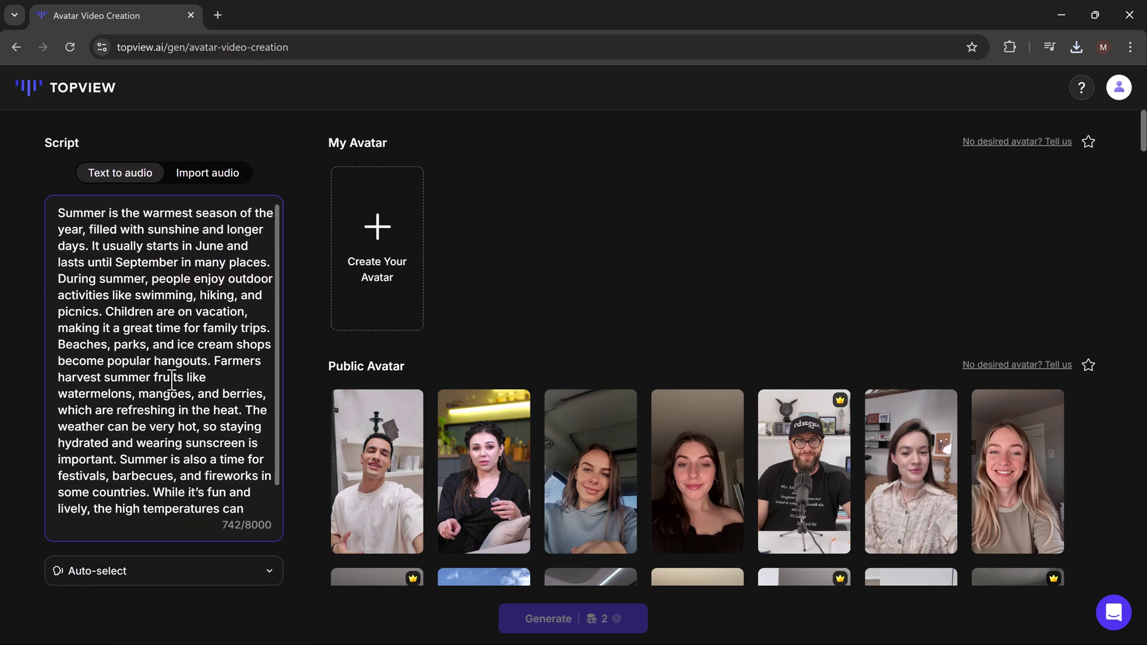
click(202, 183)
click(125, 180)
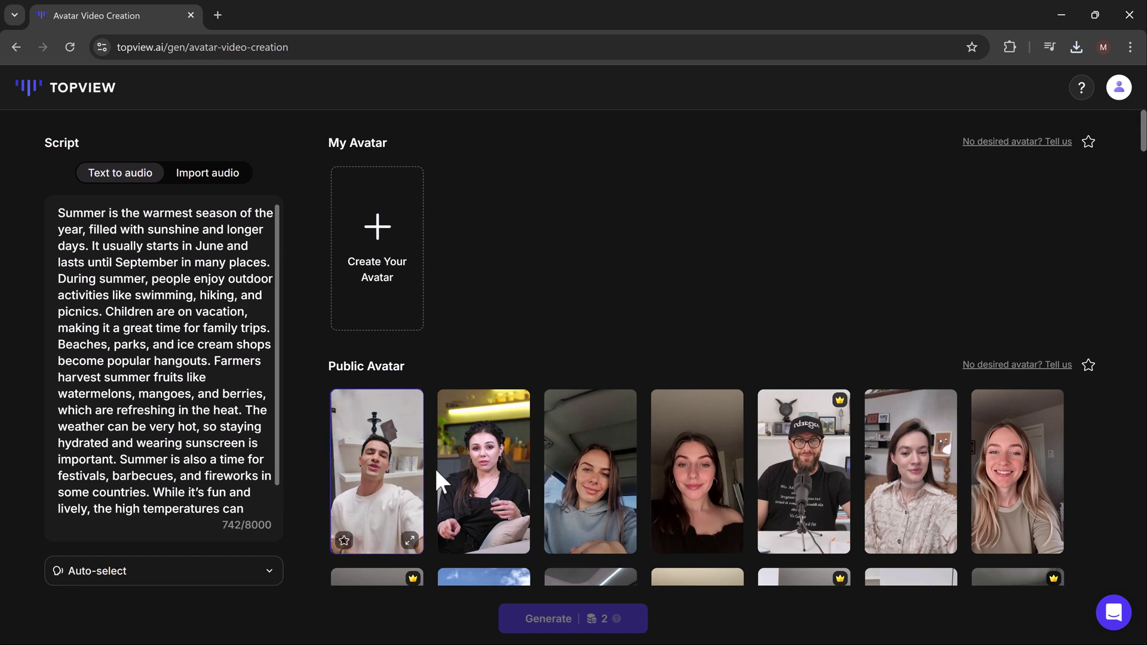
Step: Choose the dark-haired woman in a black top as the avatar
scroll(742, 486, down, 3)
scroll(742, 490, down, 3)
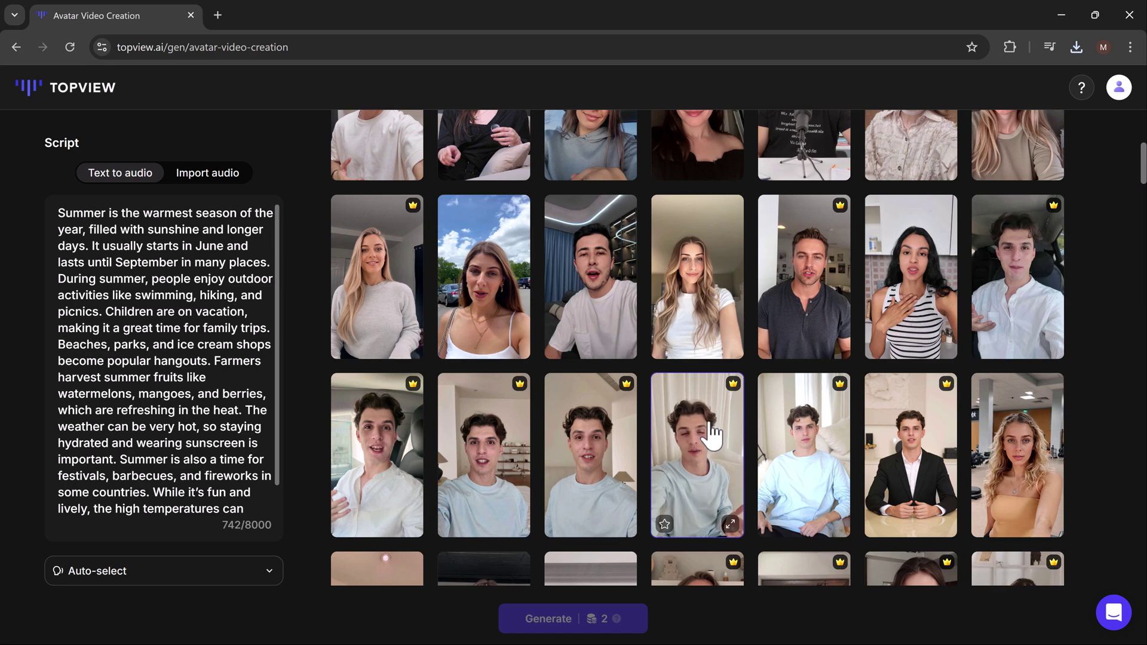
scroll(711, 442, up, 1)
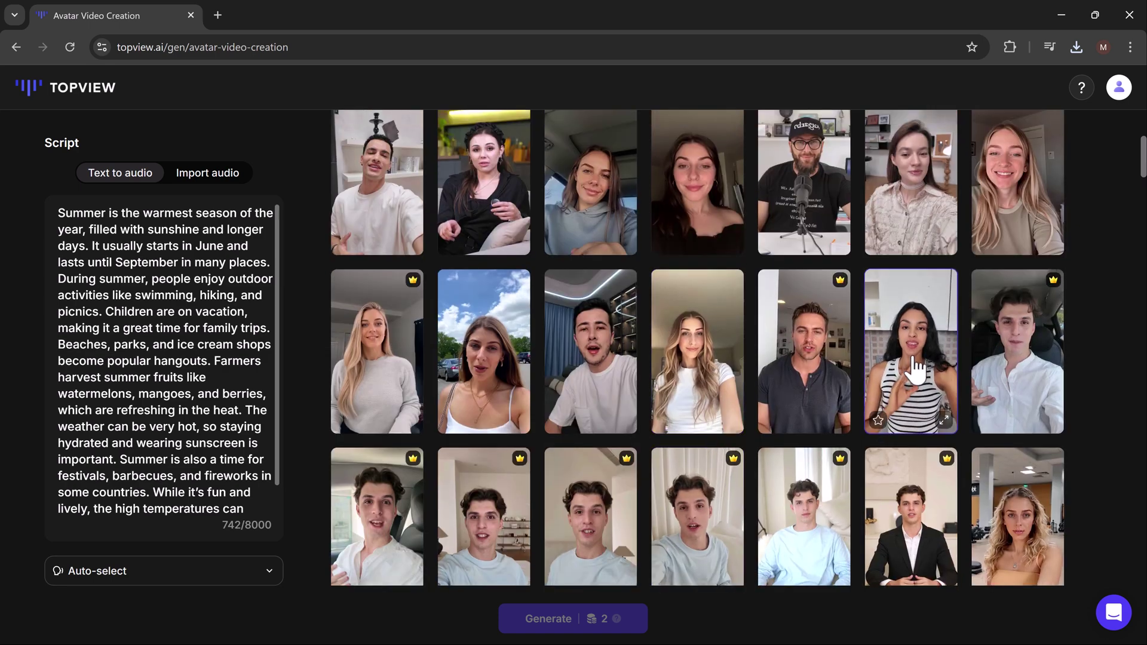
scroll(657, 430, up, 2)
click(472, 359)
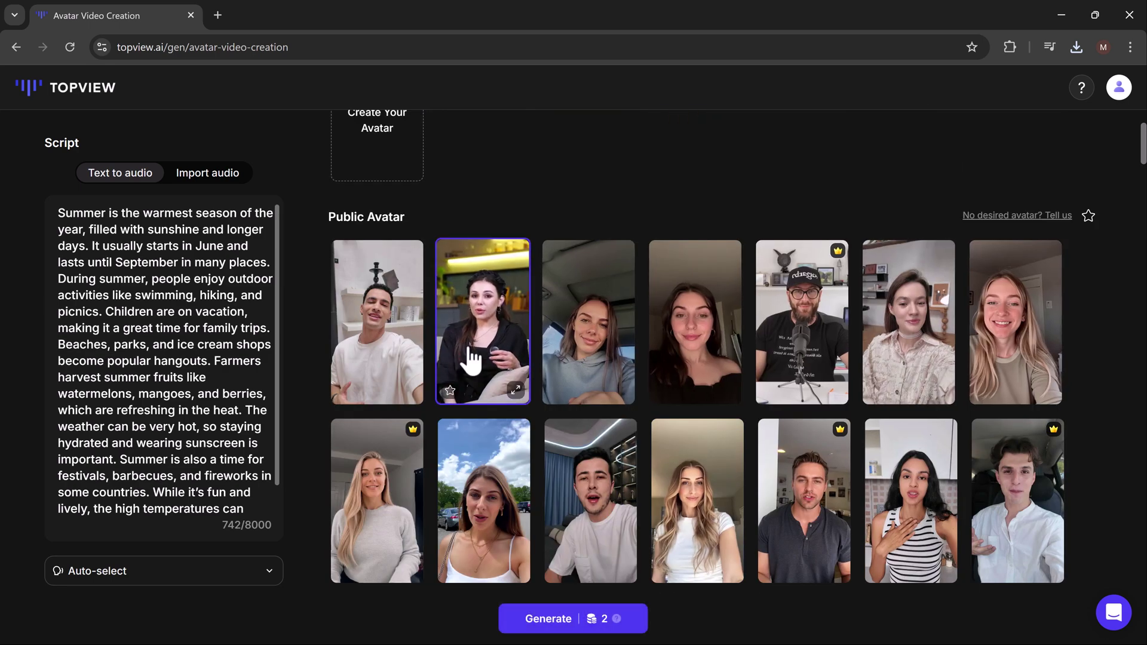
Step: Export New Video at 1080P, then pause its preview in Projects
click(549, 619)
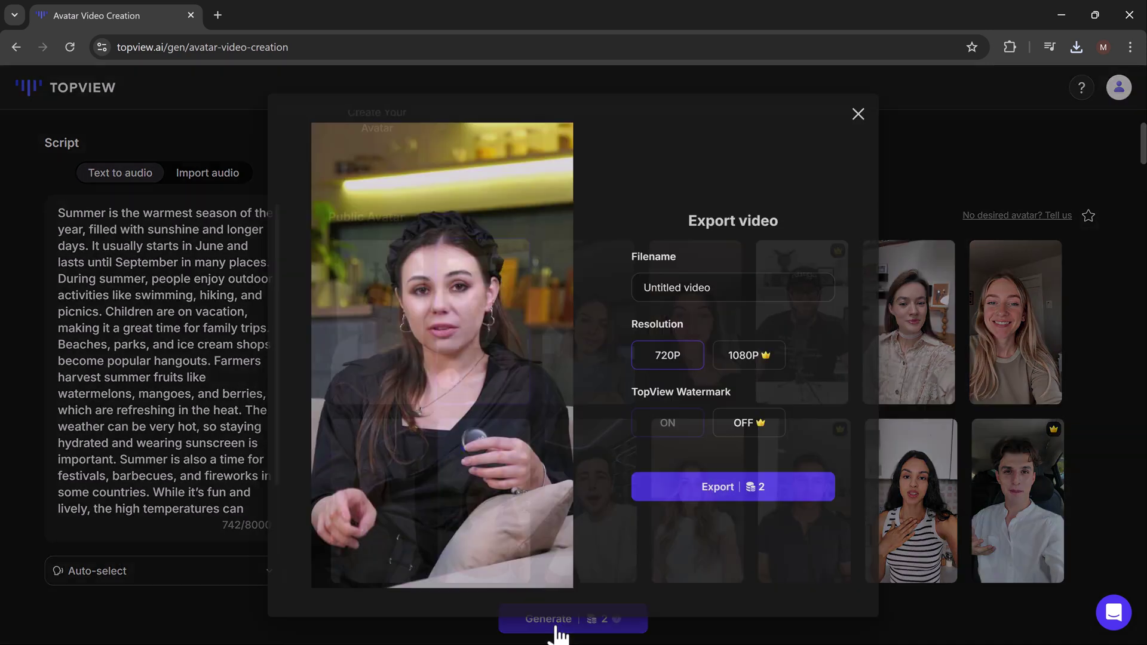
click(743, 364)
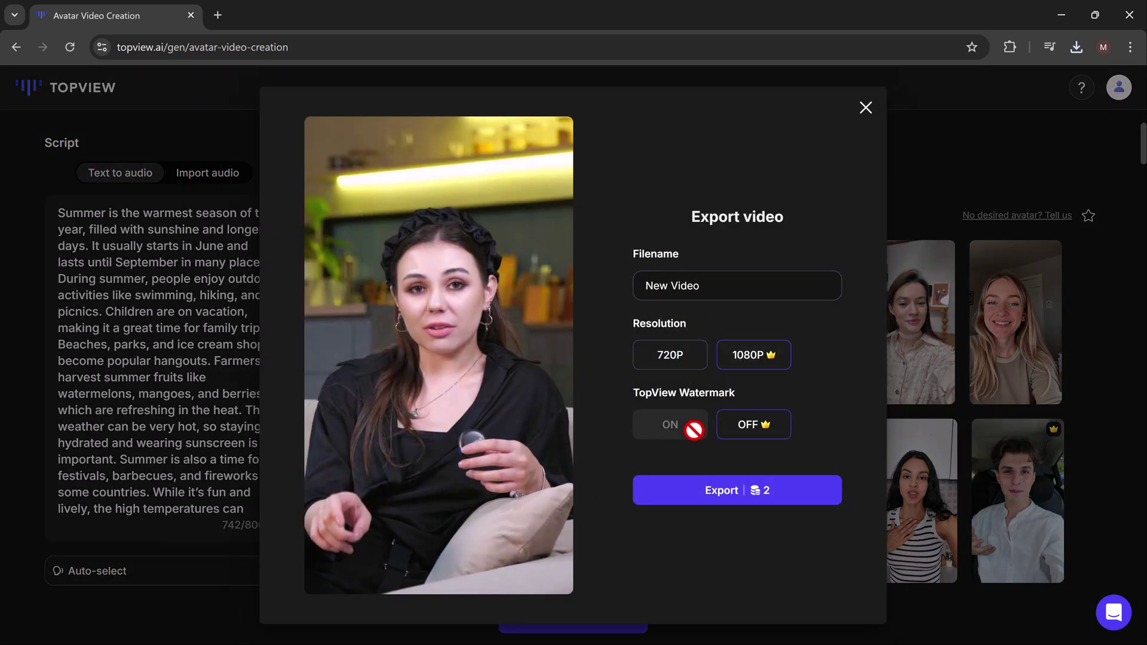
click(727, 499)
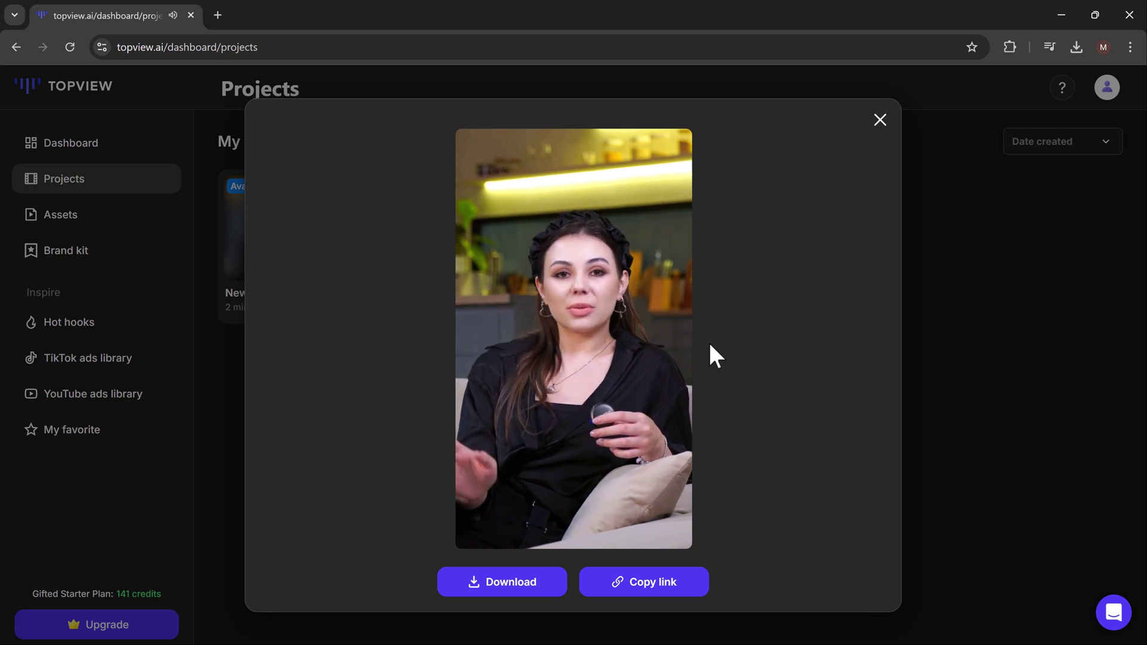
click(554, 372)
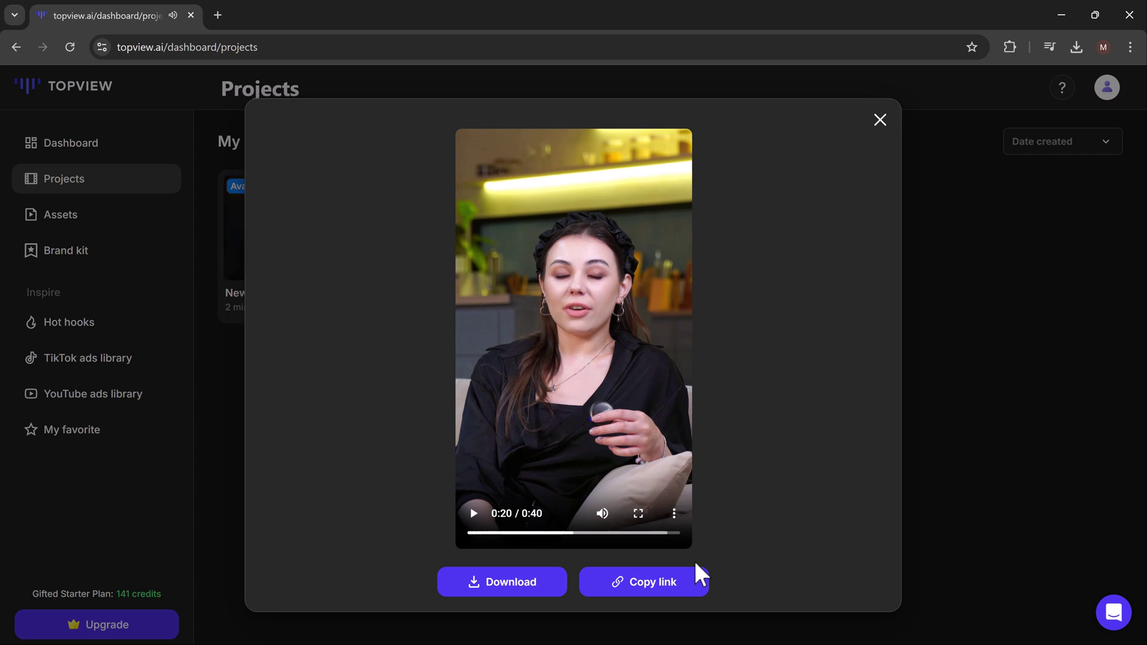
Step: Download the finished summer avatar video as New Video.mp4
click(544, 580)
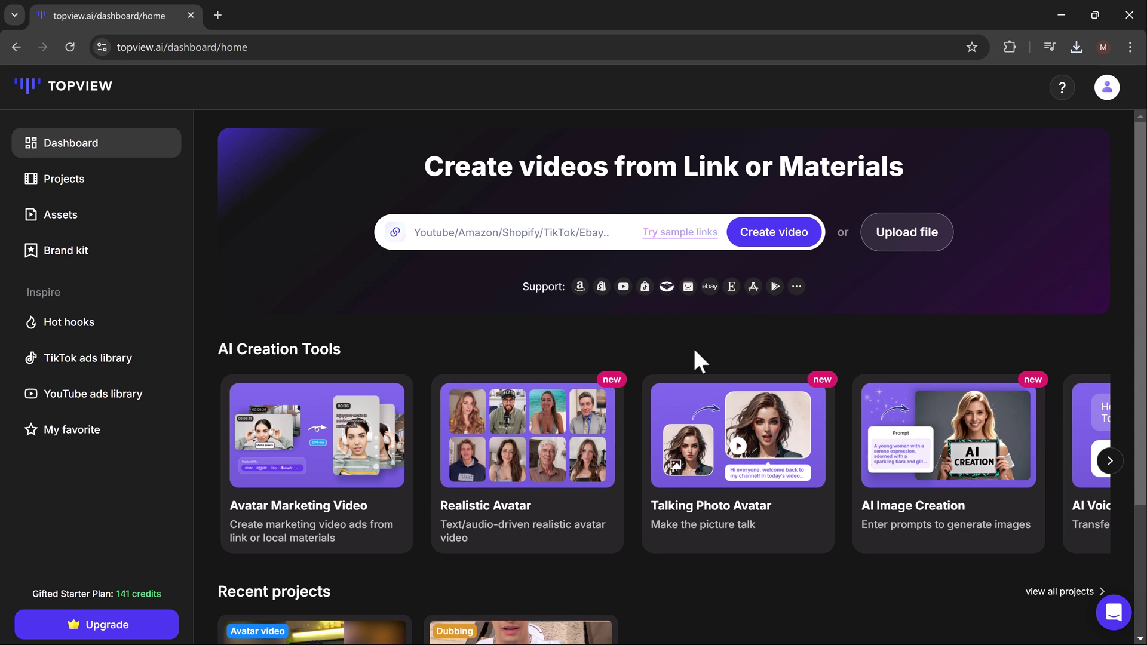
Step: Open Talking Photo Avatar and upload the young man's portrait as the reference image
click(725, 472)
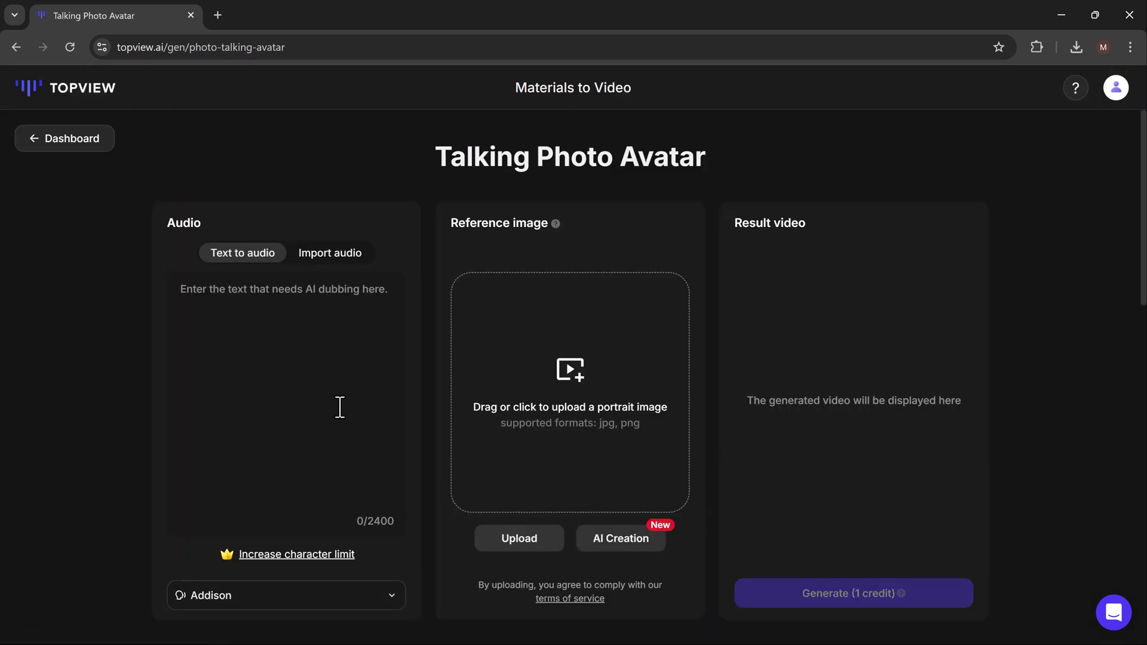
click(575, 388)
double_click(443, 130)
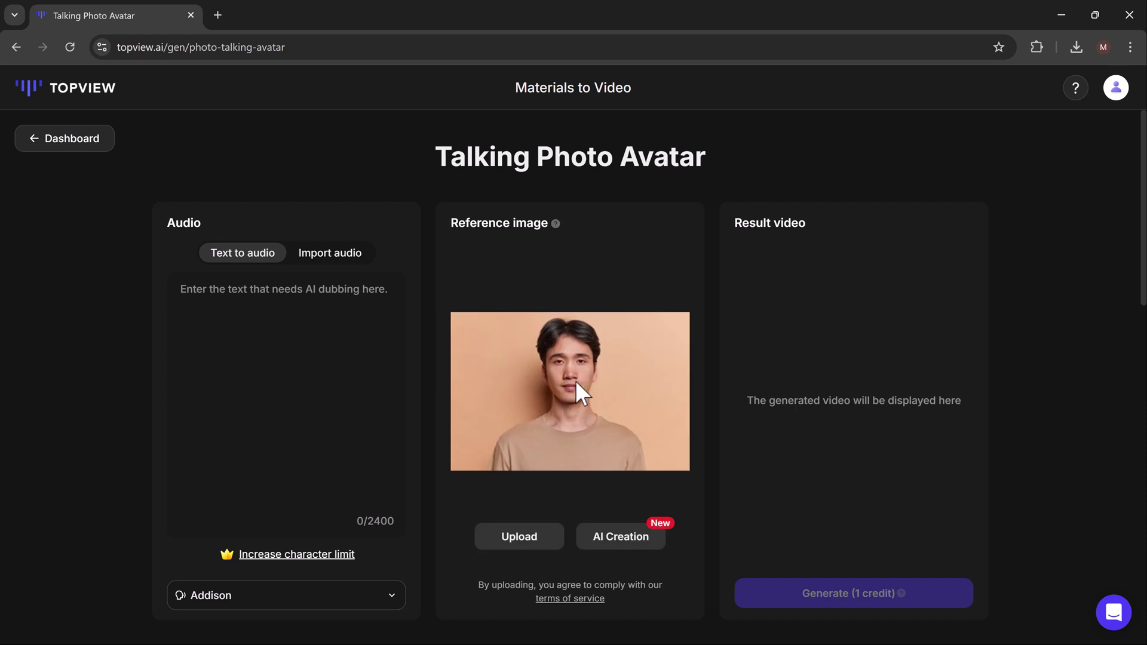
Step: Paste the summer paragraph into the Audio box as the script
click(278, 355)
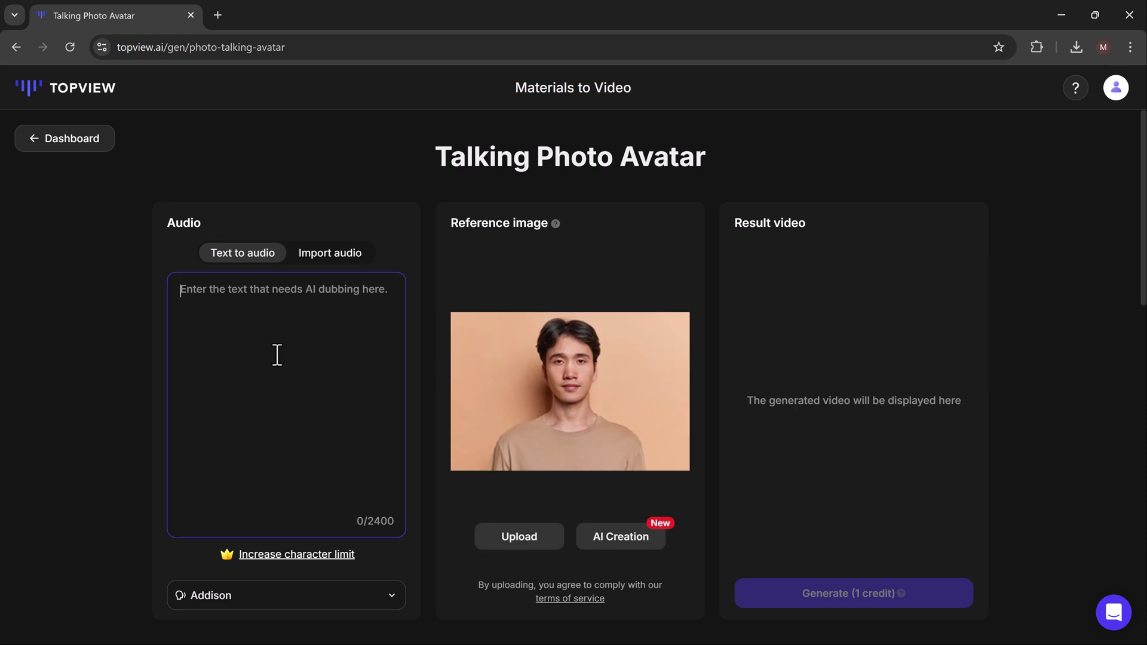
right_click(277, 307)
click(332, 476)
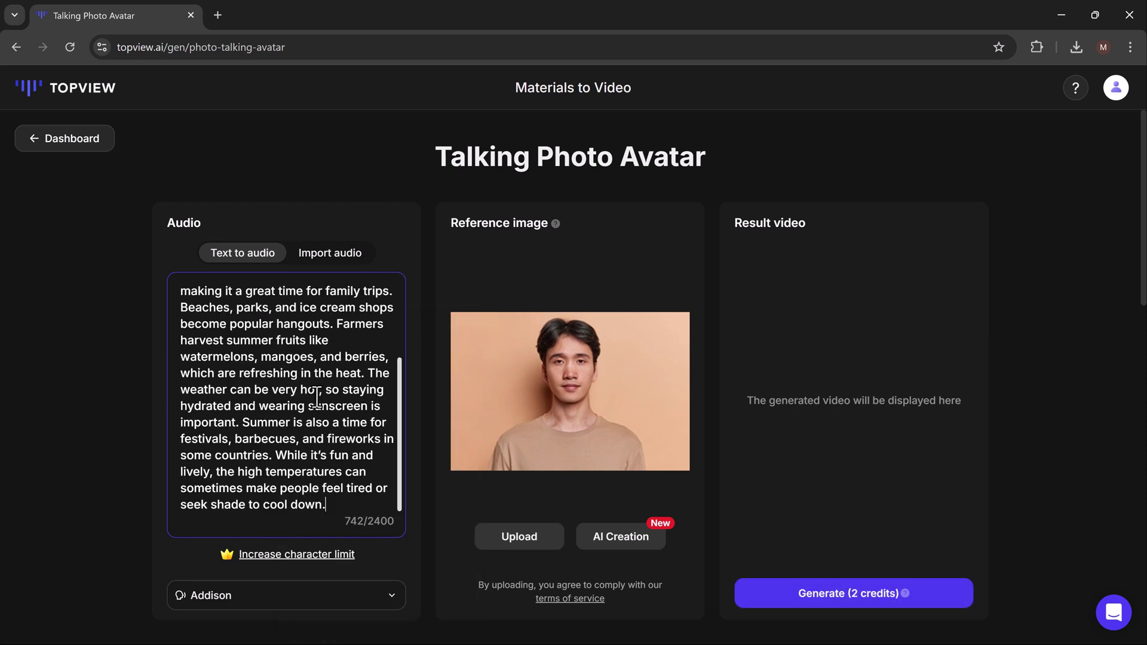
scroll(316, 406, up, 2)
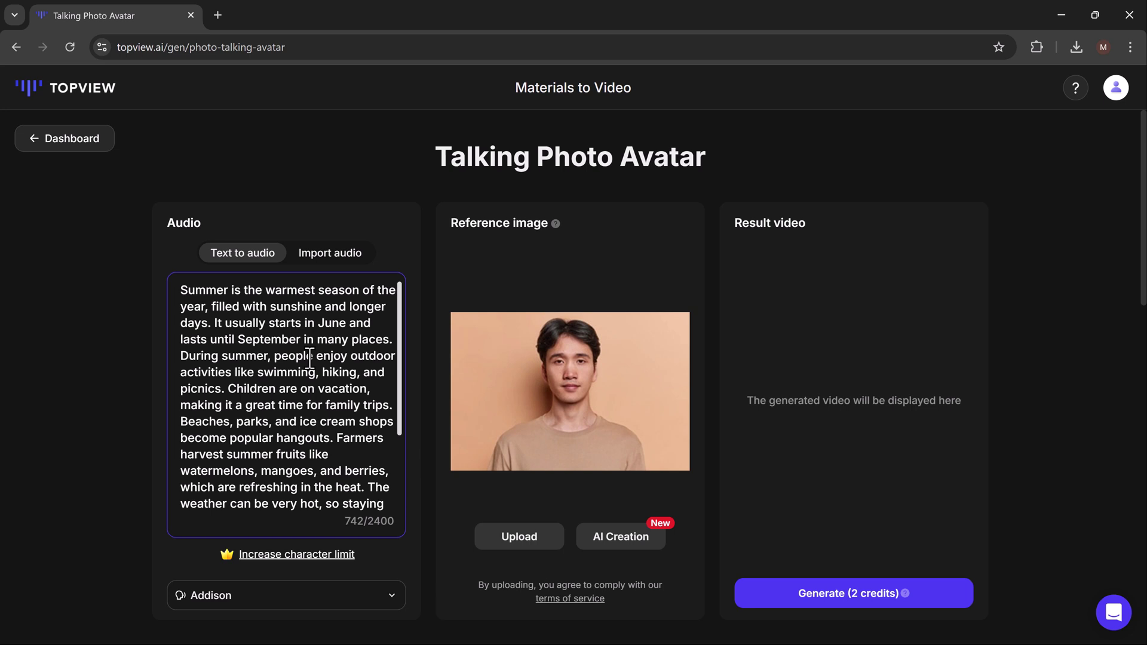
scroll(310, 359, down, 1)
scroll(311, 357, down, 3)
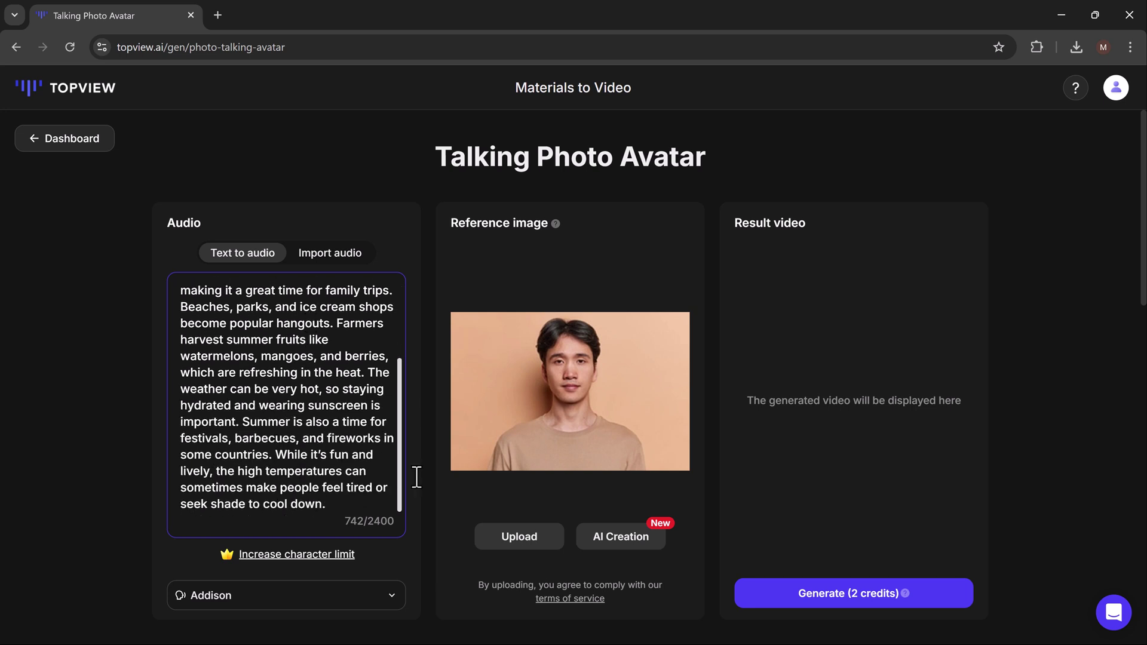
Step: Preview the Diego and Charles voices, then replace Addison with Diego and confirm
click(270, 593)
click(657, 356)
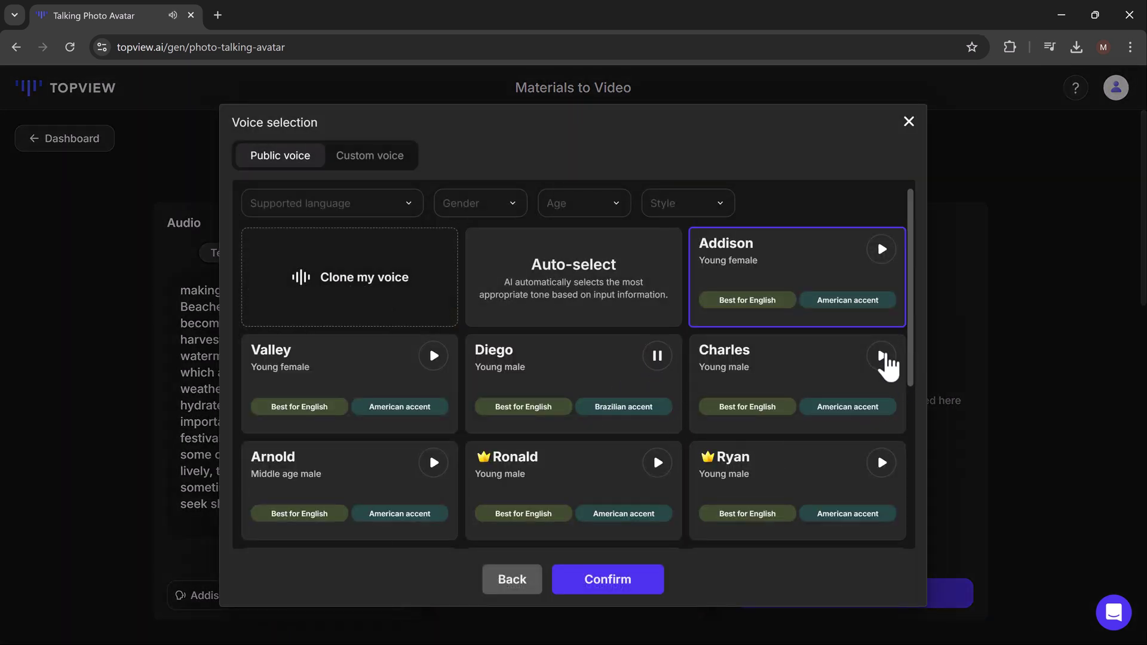
click(886, 357)
scroll(830, 389, down, 10)
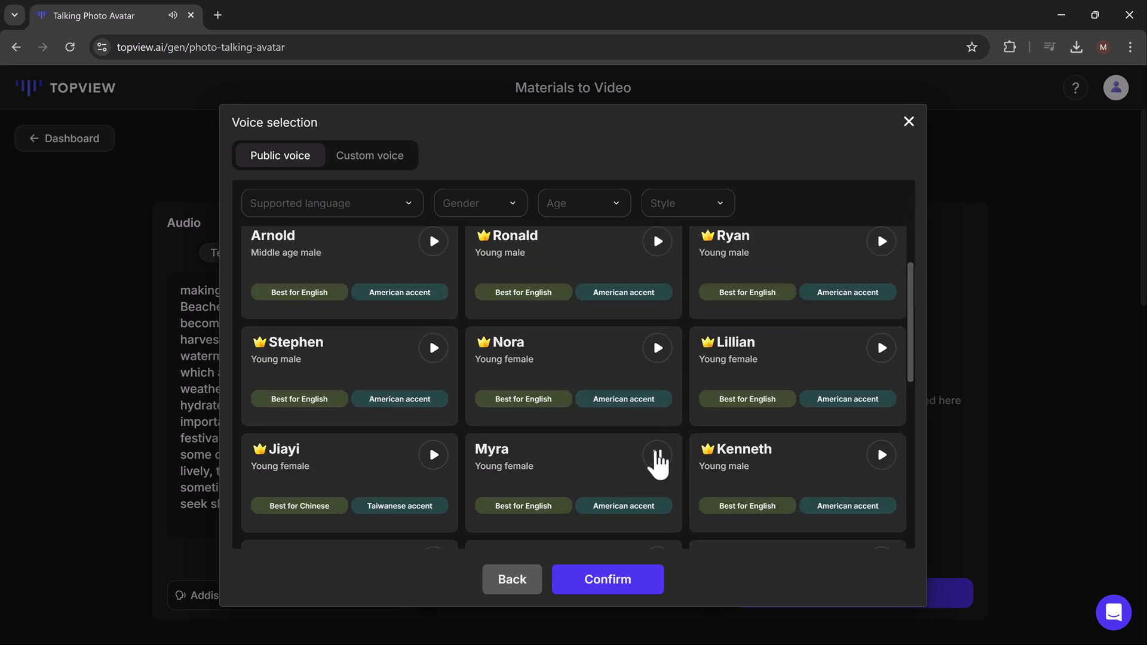
scroll(603, 409, up, 5)
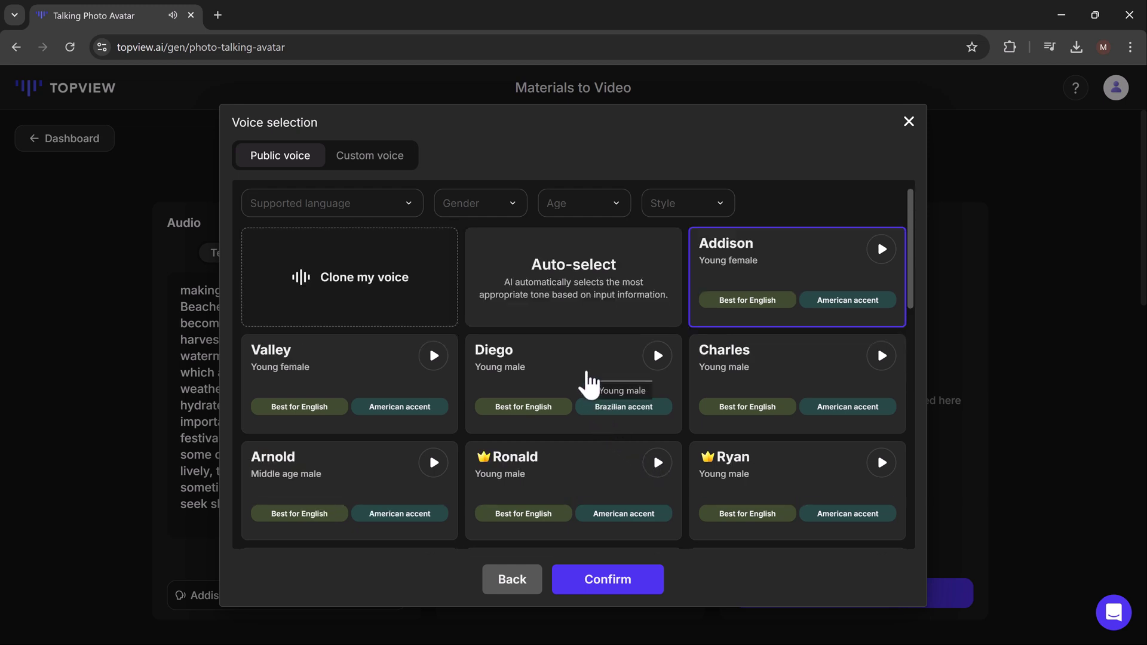
click(582, 389)
click(618, 589)
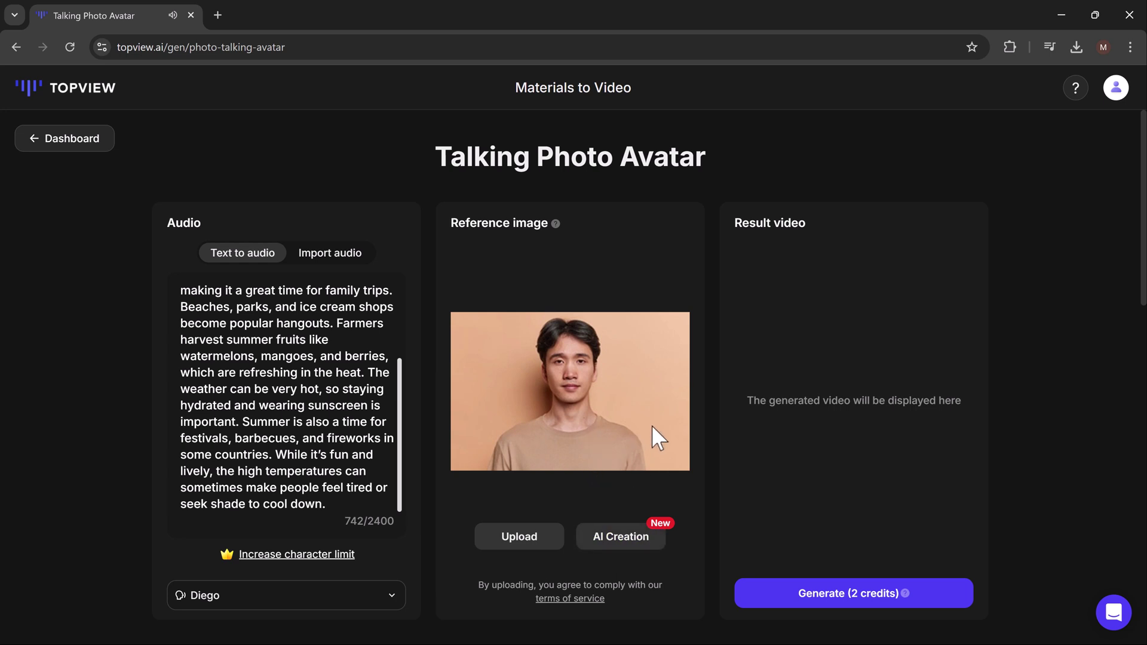
Step: Generate the 49-second talking photo video for 2 credits and play the result
click(839, 595)
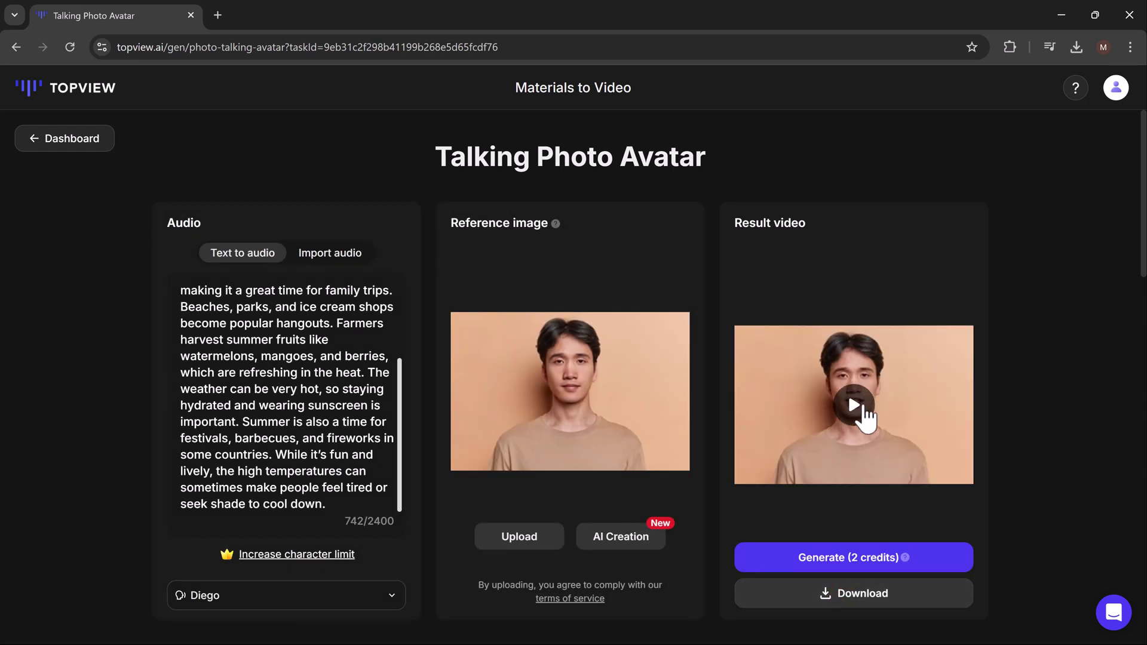
click(855, 406)
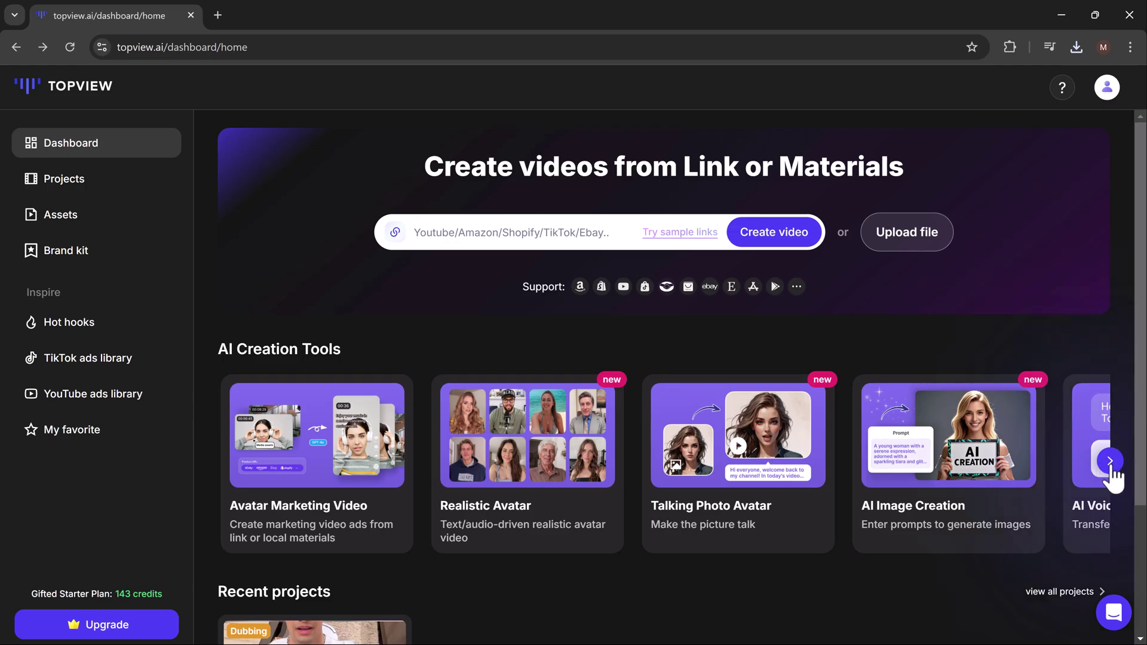
click(1110, 461)
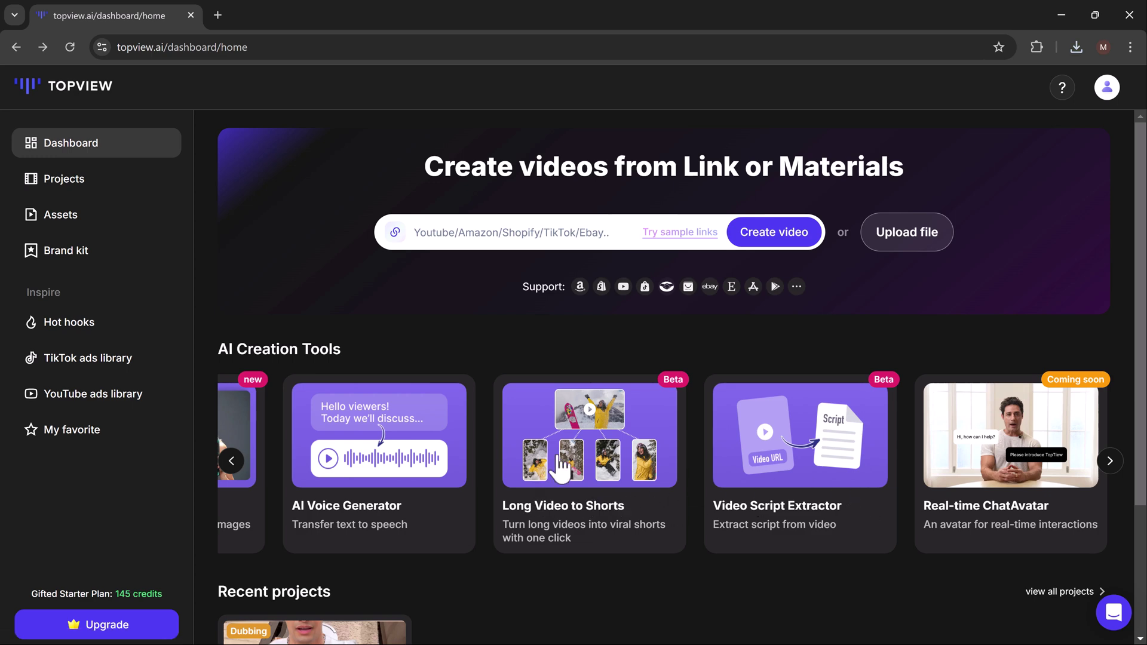
Step: Choose Long Video to Shorts from the dashboard's AI tools carousel
click(592, 487)
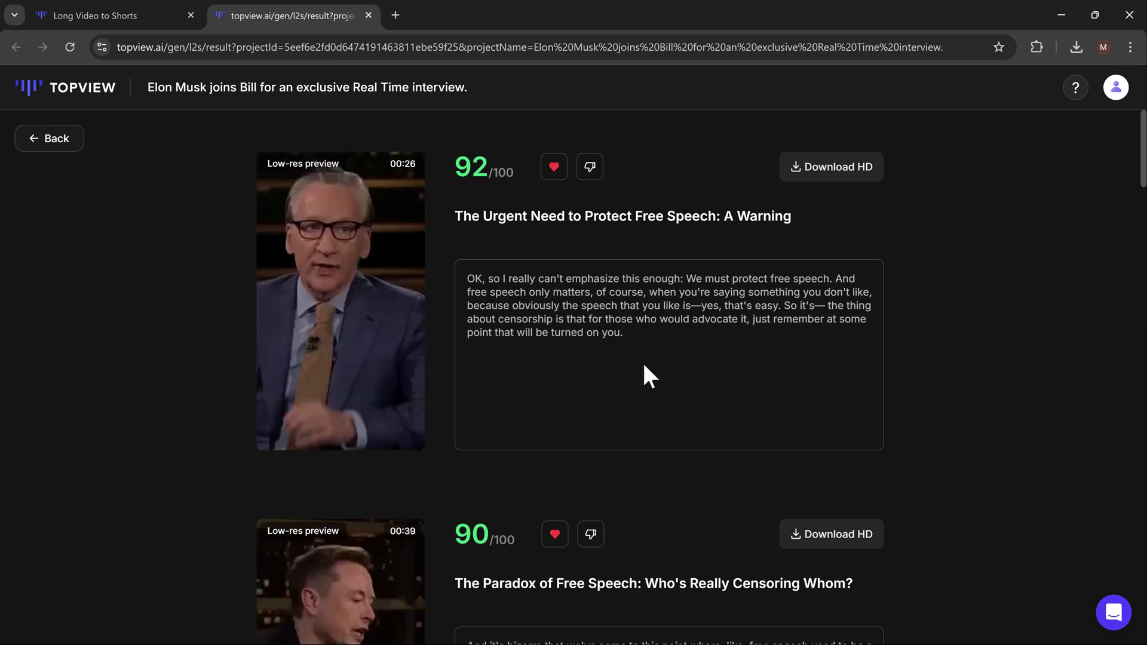
scroll(644, 367, down, 1)
scroll(644, 367, down, 4)
scroll(644, 367, down, 5)
scroll(645, 366, down, 5)
scroll(645, 366, down, 7)
scroll(645, 365, up, 1)
scroll(645, 364, up, 10)
scroll(645, 362, up, 12)
click(281, 429)
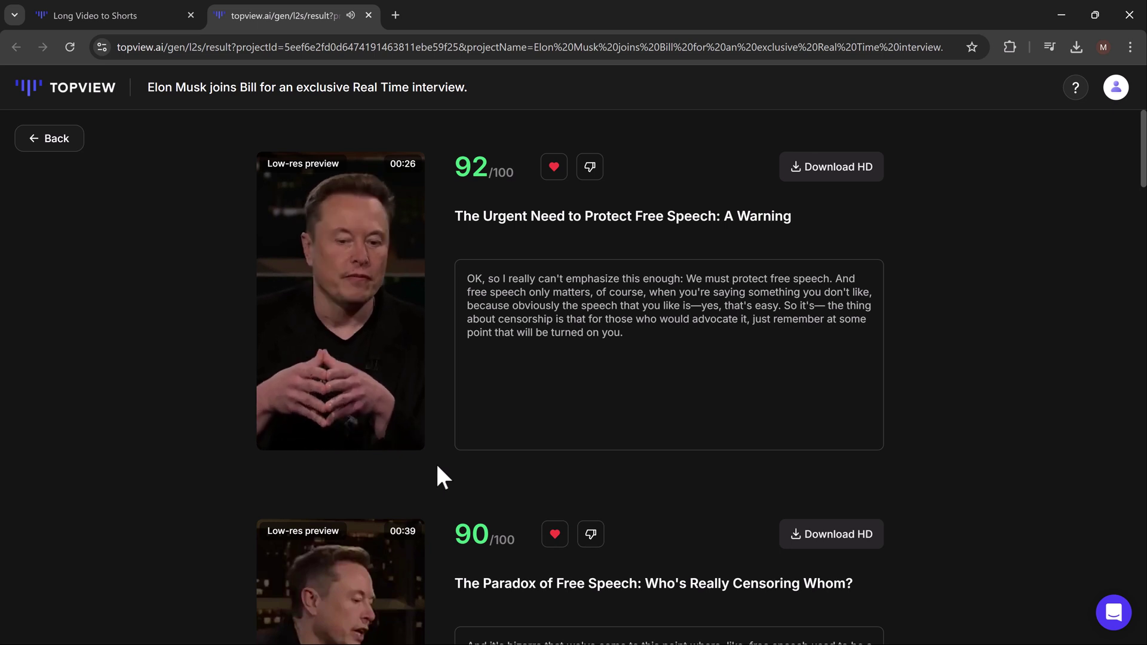
click(277, 424)
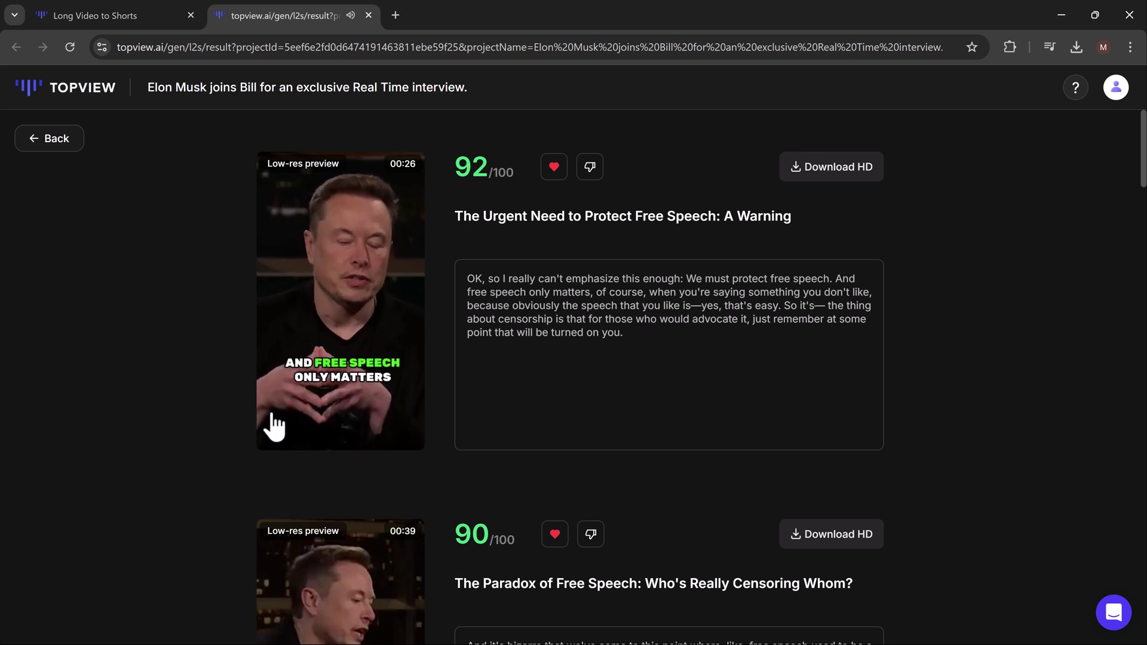
scroll(386, 429, down, 3)
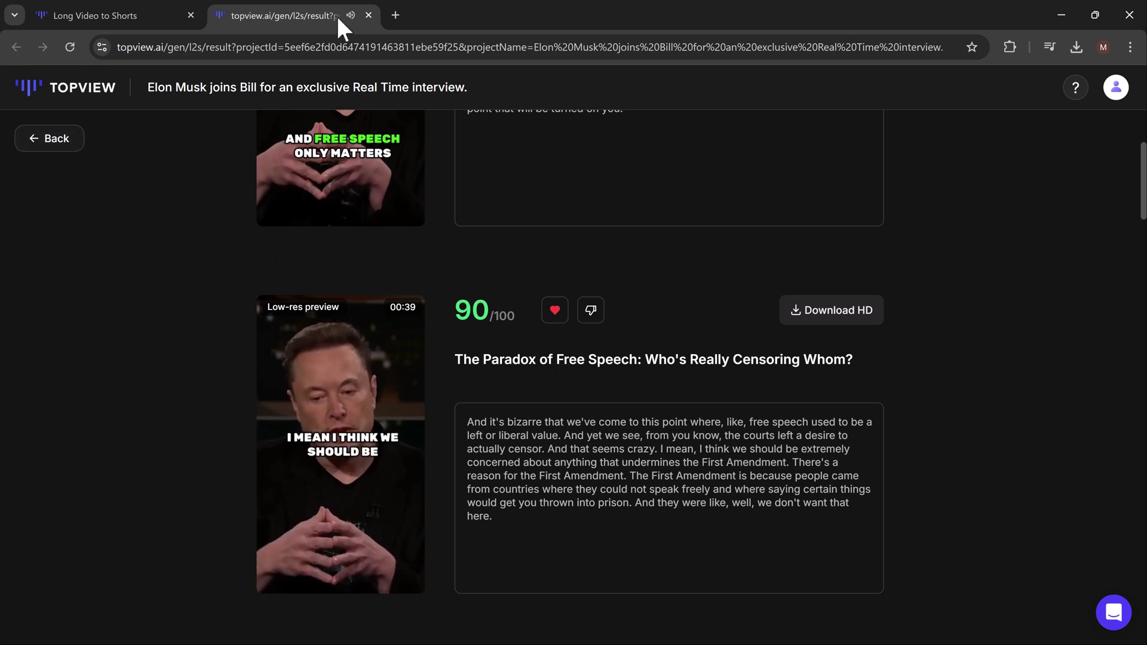
Step: Close the clip results, return to the TopView homepage, and scroll through its feature sections
click(369, 15)
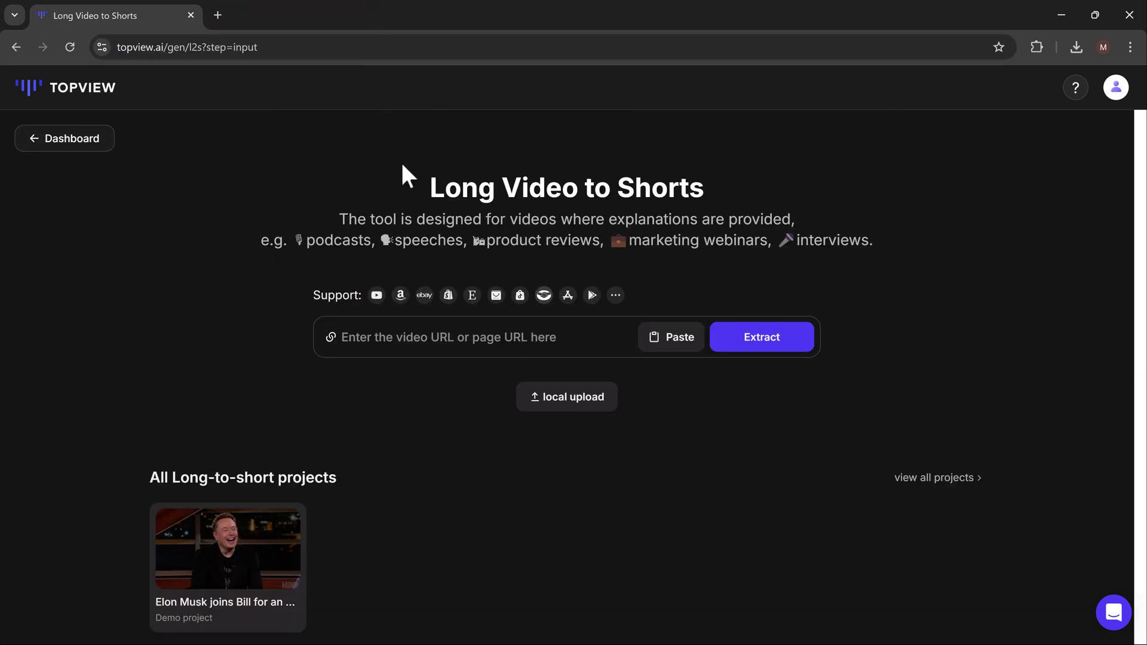
click(16, 47)
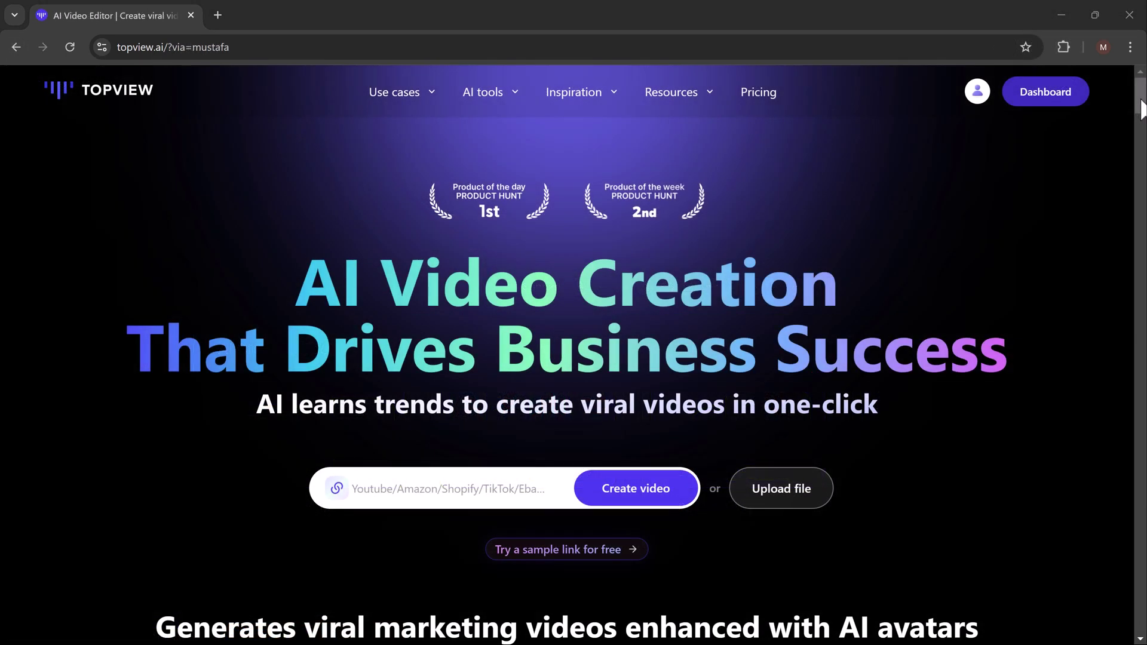
drag(1141, 111, 1143, 141)
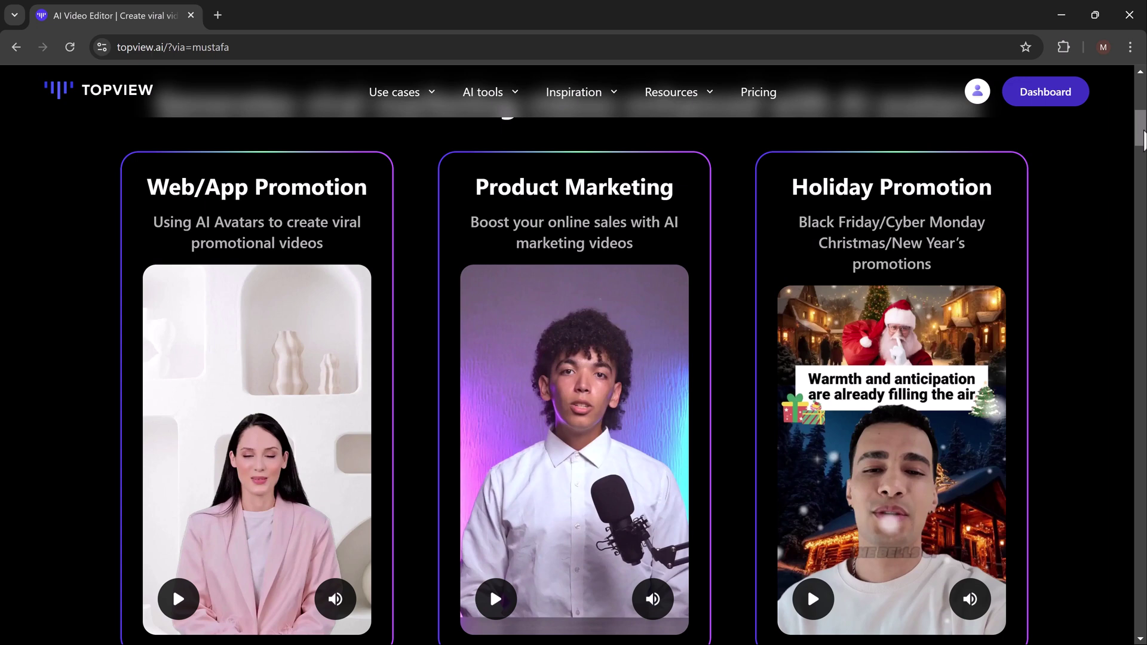
drag(1143, 139, 1143, 201)
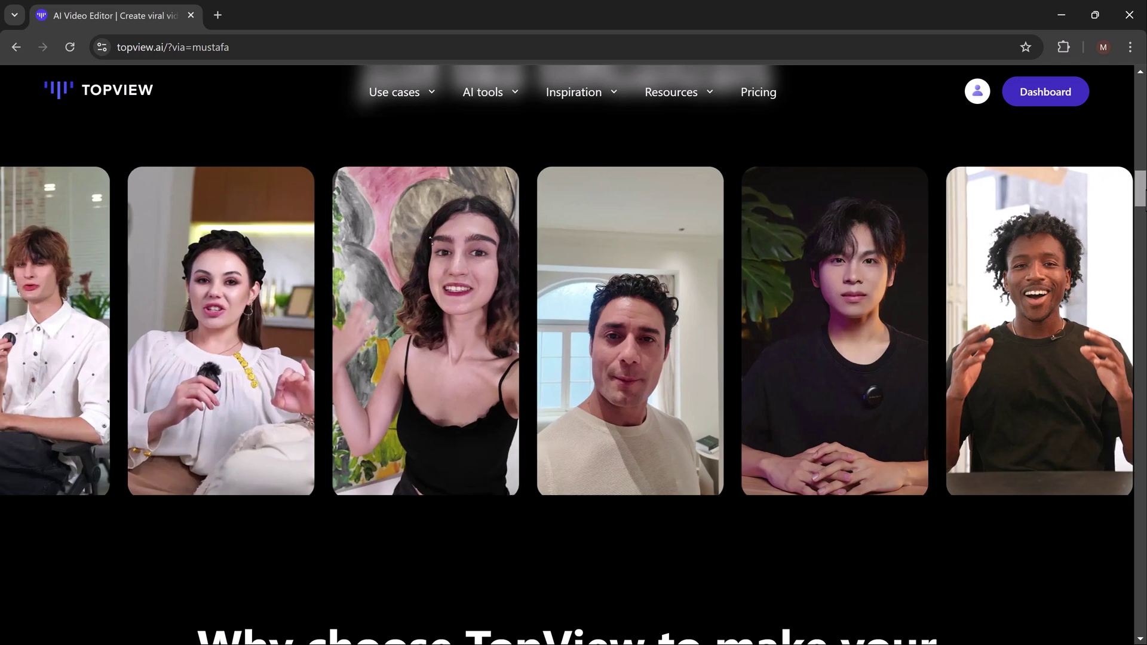
drag(1142, 201, 1143, 236)
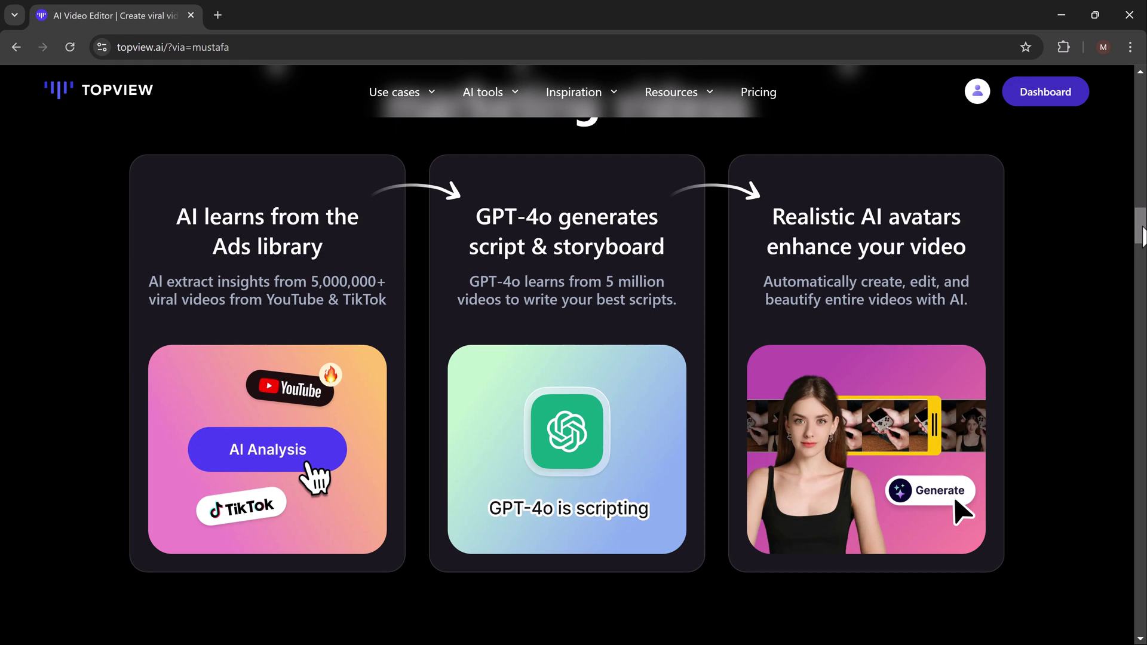
drag(1142, 236, 1143, 289)
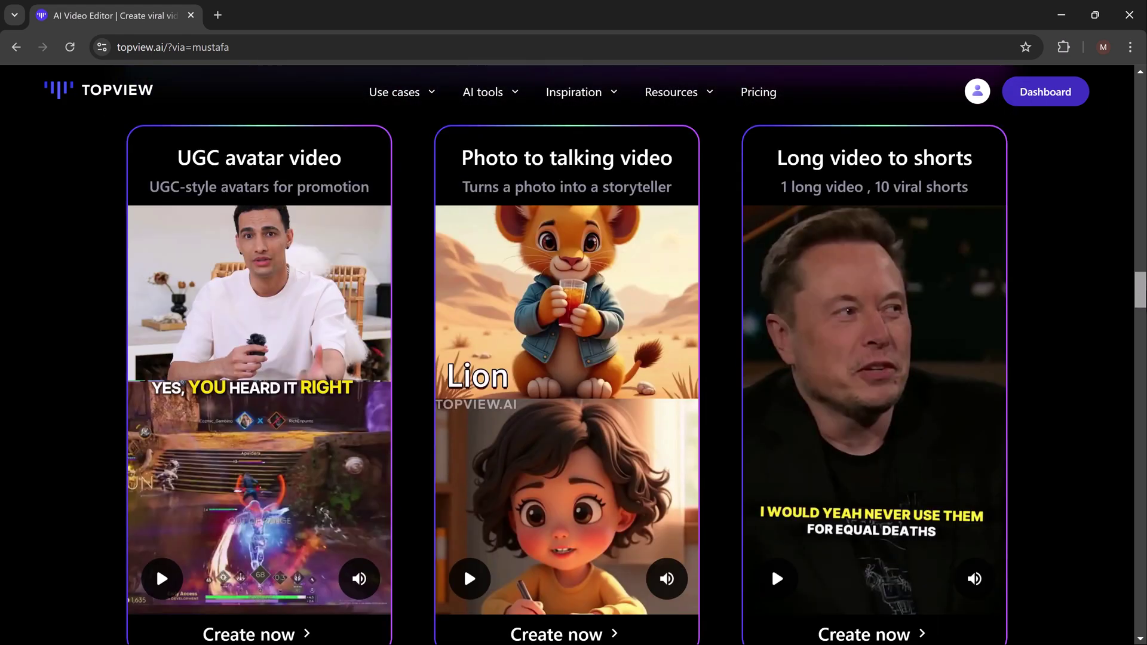
Step: Scroll past the language-support and FAQ sections to the closing call-to-action
scroll(1142, 300, down, 2)
scroll(1142, 301, down, 5)
scroll(1142, 300, down, 5)
scroll(1143, 404, down, 5)
scroll(1143, 404, down, 4)
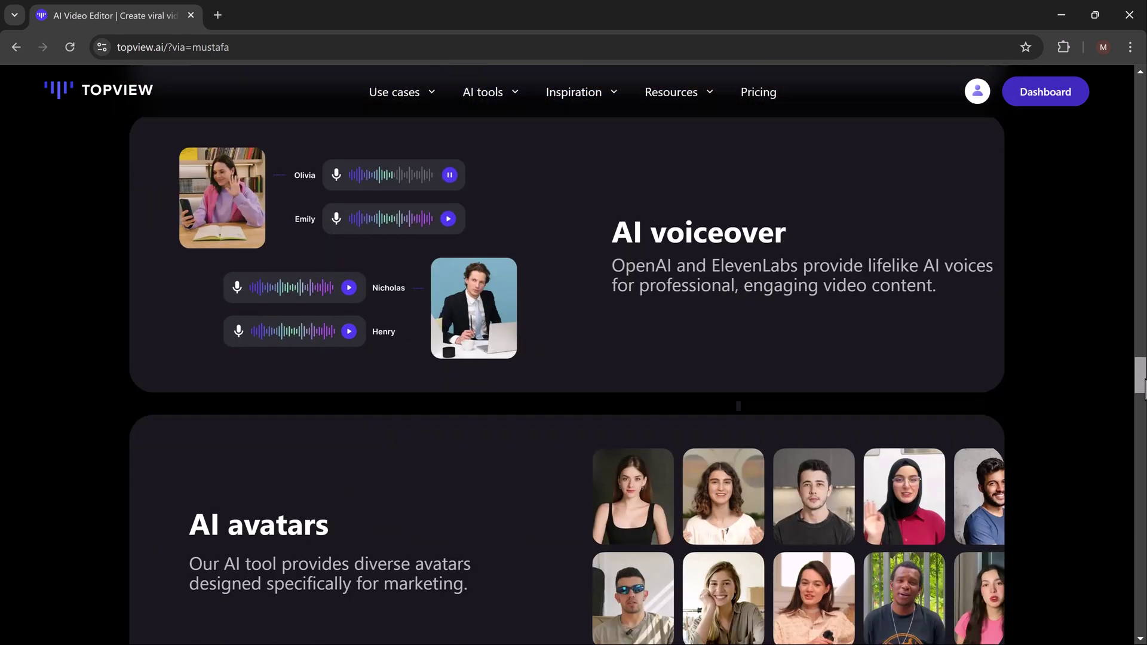
scroll(1142, 404, down, 3)
drag(1143, 404, 1142, 430)
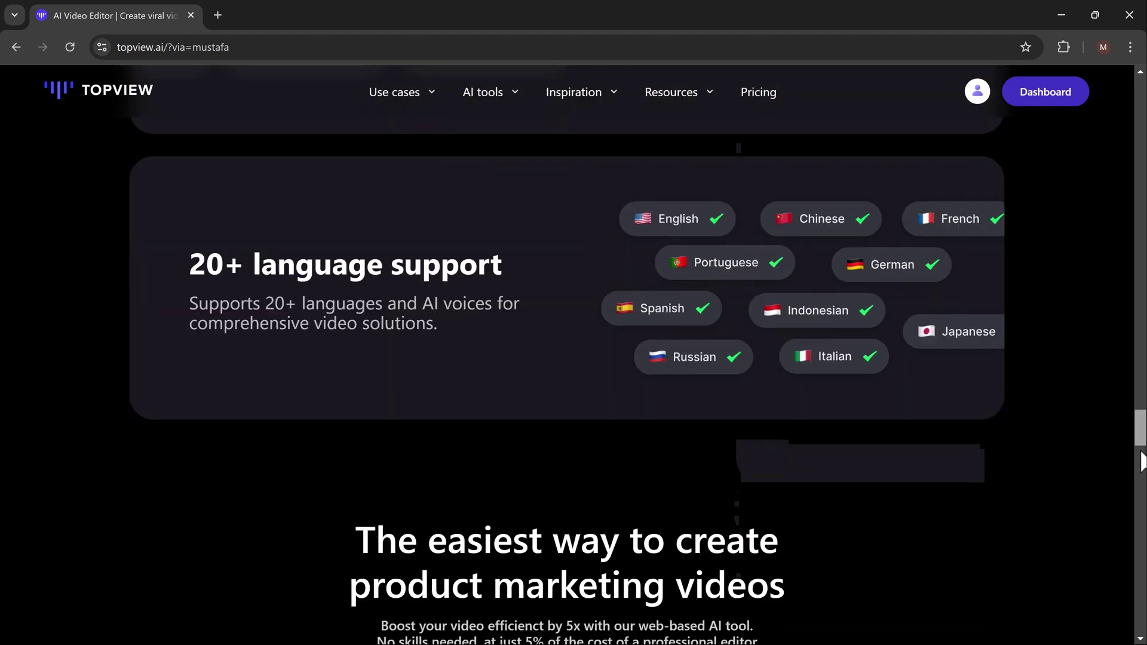
drag(1143, 434, 1143, 597)
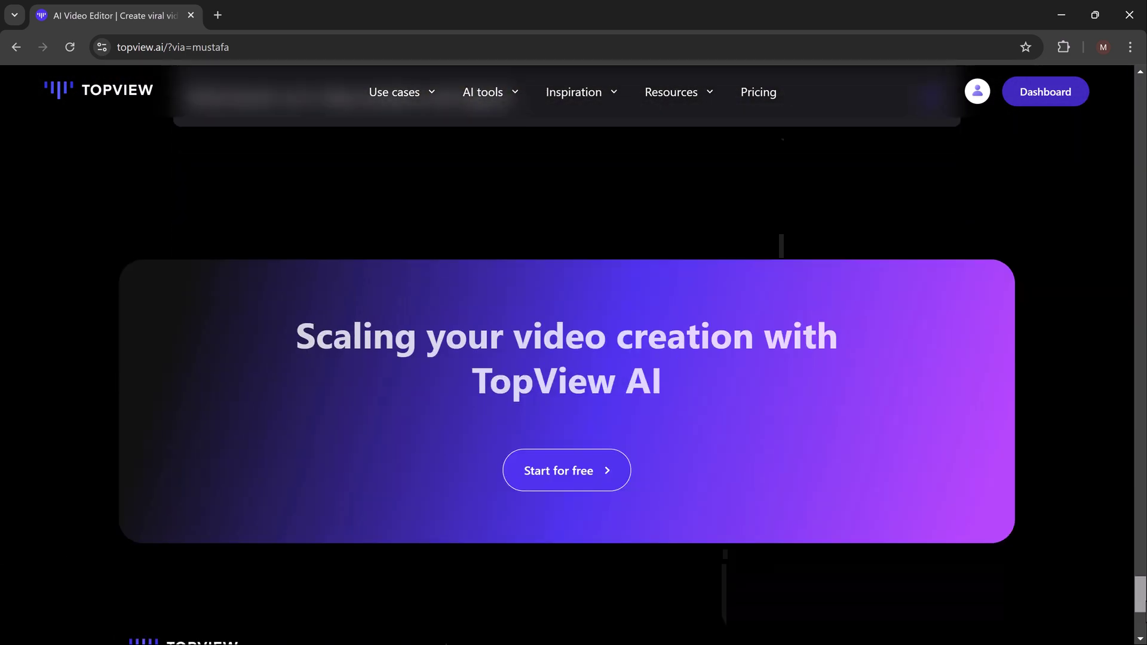